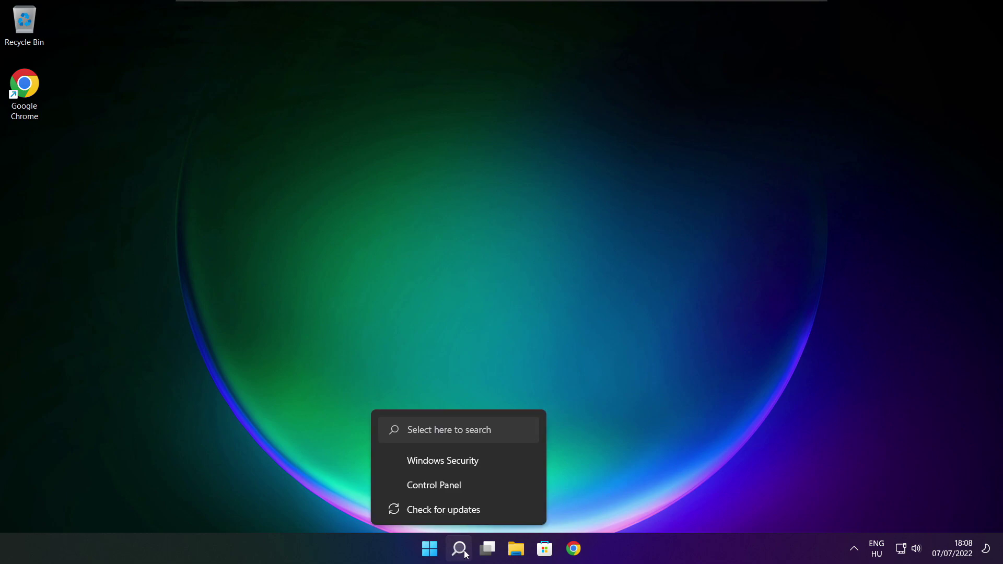
Step: Search Windows for "device manager", open Device Manager and maximize its window
{"action": "left_click", "coordinate": [459, 552]}
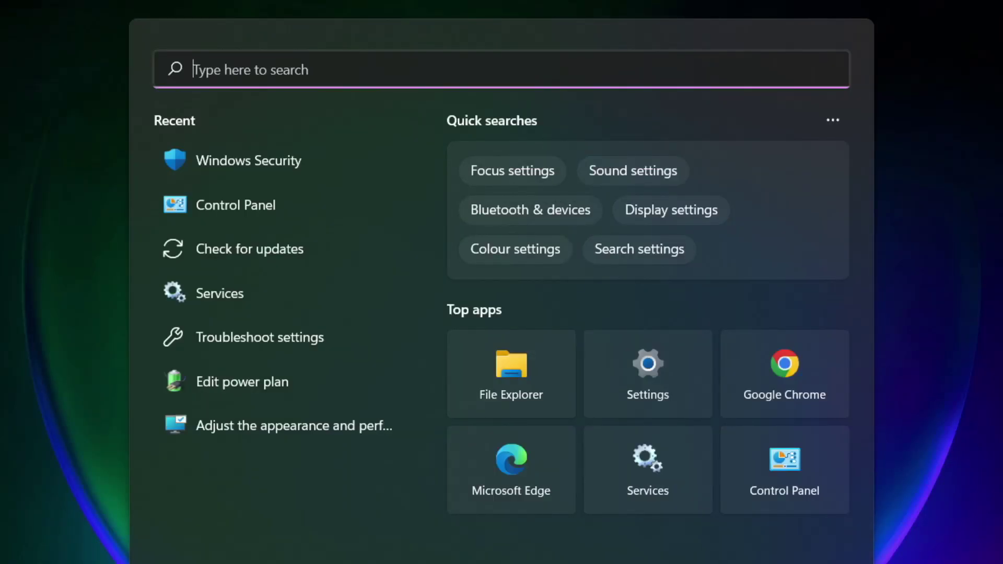
{"action": "type", "text": "device m"}
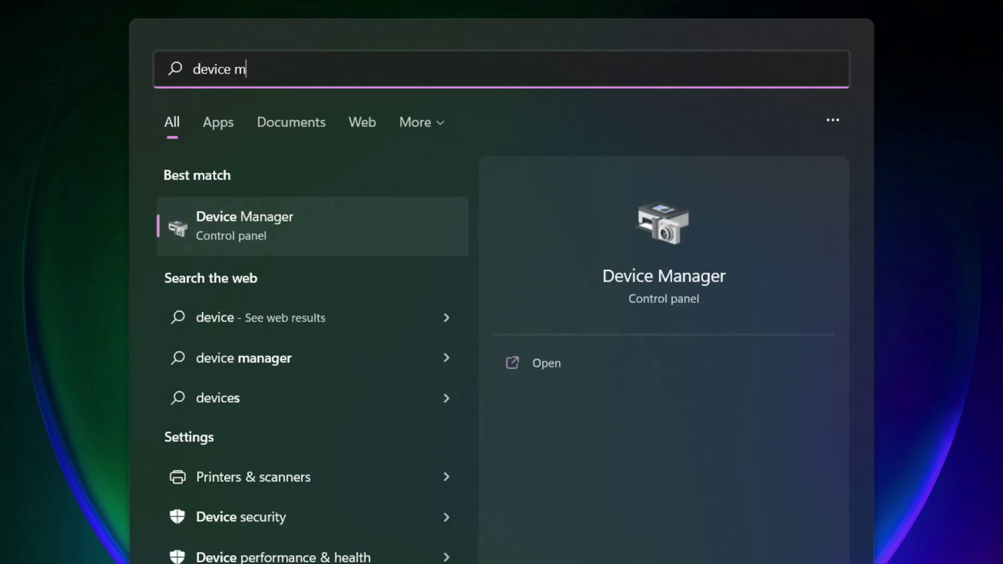
{"action": "type", "text": "anag"}
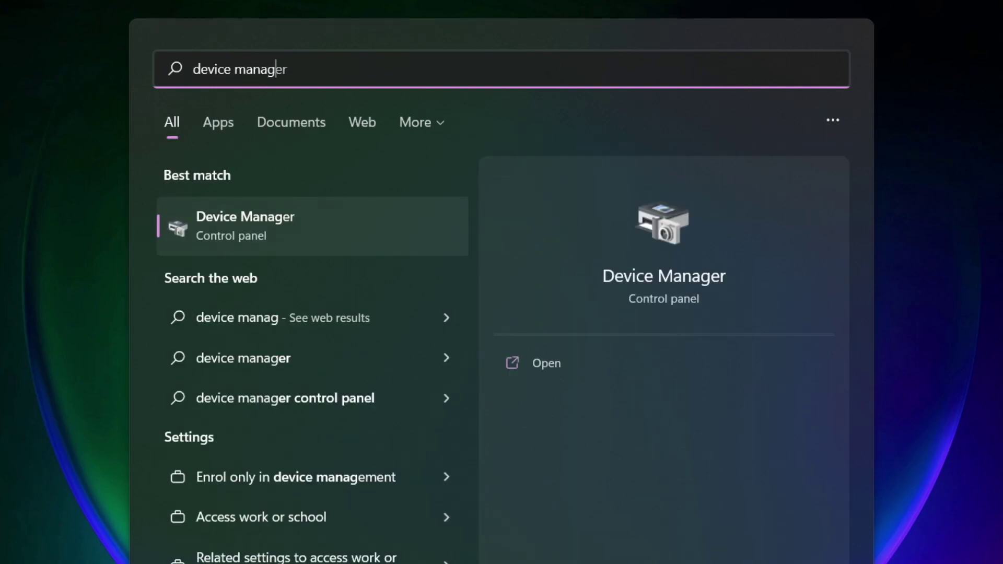
{"action": "type", "text": "er"}
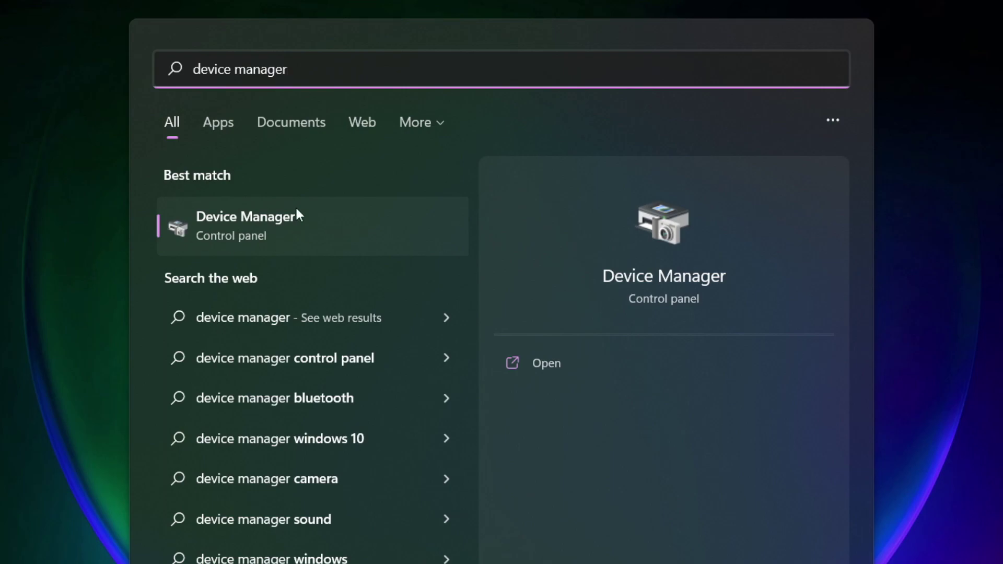
{"action": "left_click", "coordinate": [368, 236]}
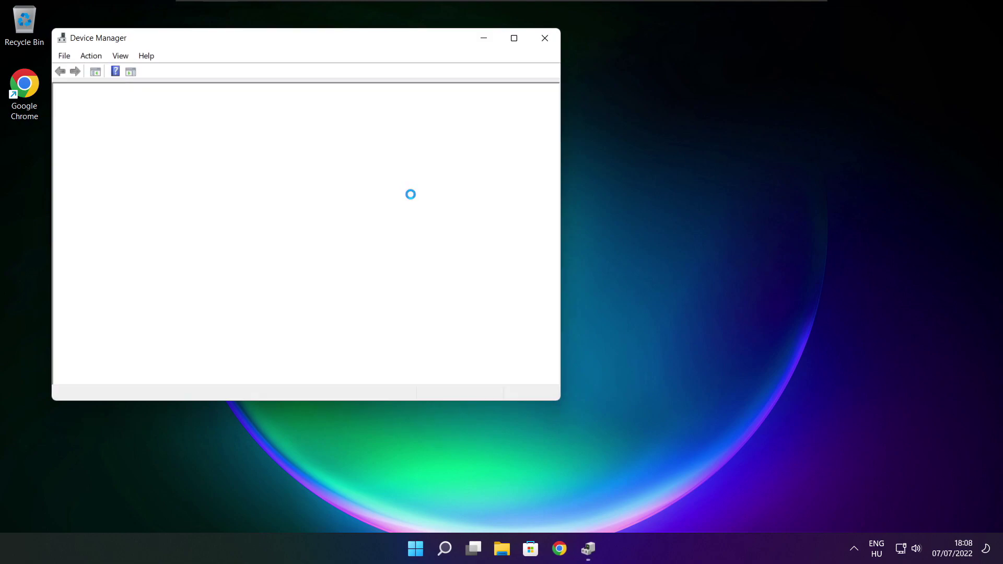
{"action": "left_click", "coordinate": [515, 43]}
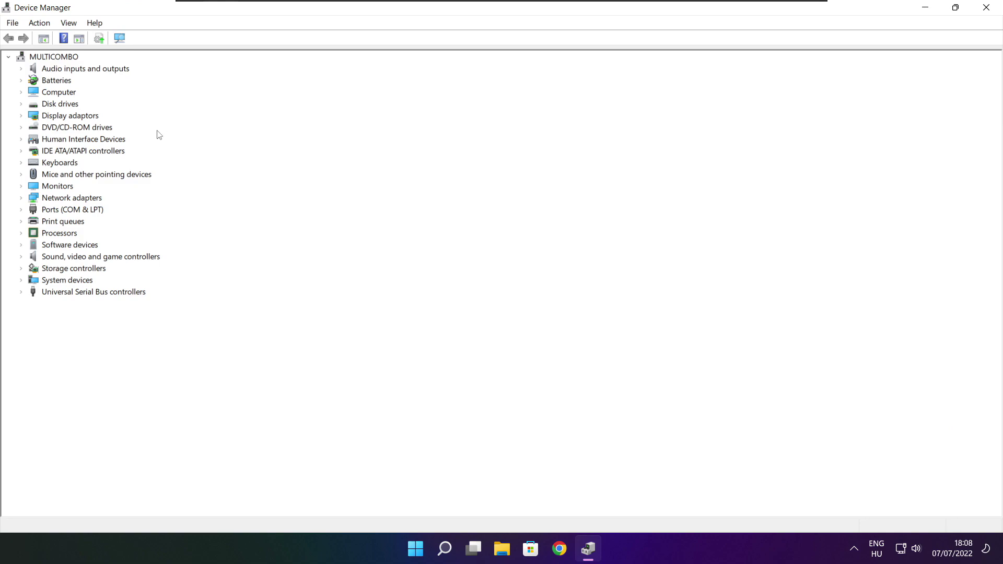
Step: Run an automatic driver search for the VMware SVGA 3D display adaptor and close the update wizard
{"action": "left_click", "coordinate": [30, 117]}
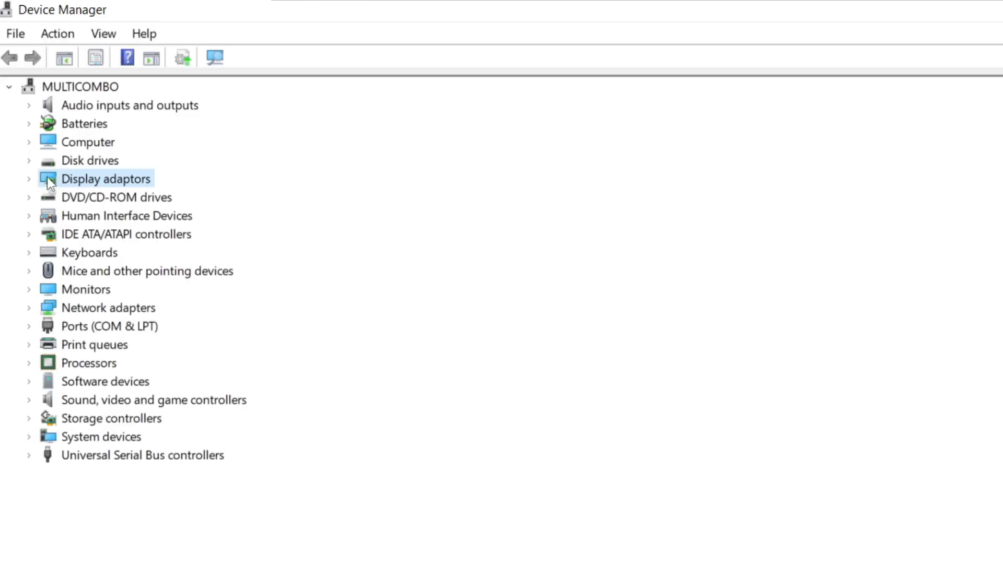
{"action": "left_click", "coordinate": [30, 179]}
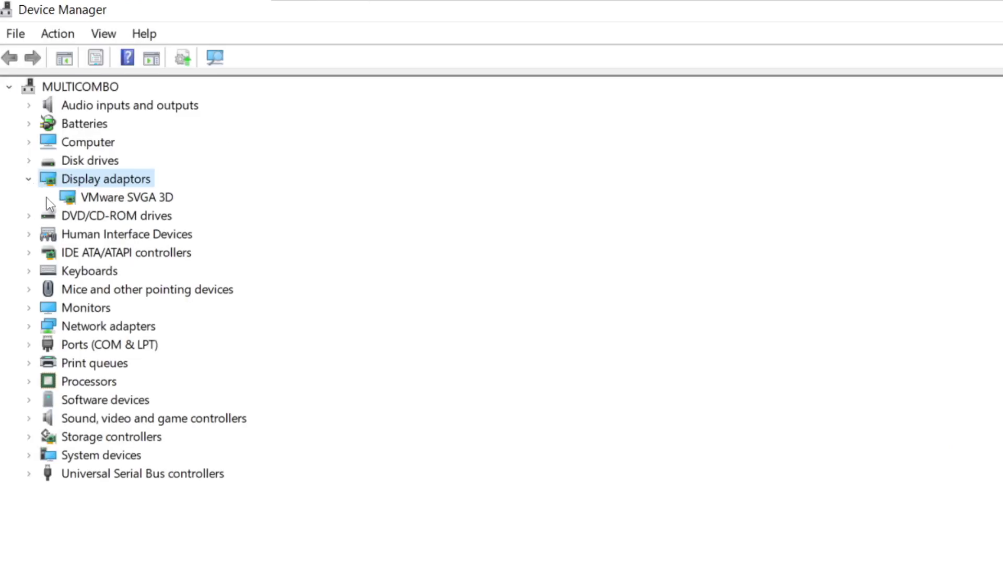
{"action": "left_click", "coordinate": [83, 198]}
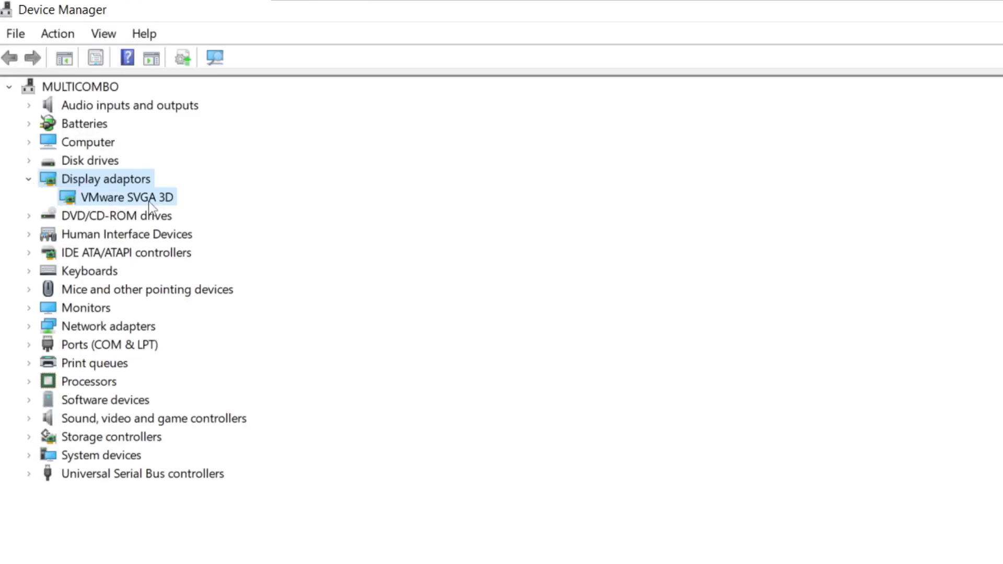
{"action": "right_click", "coordinate": [108, 202]}
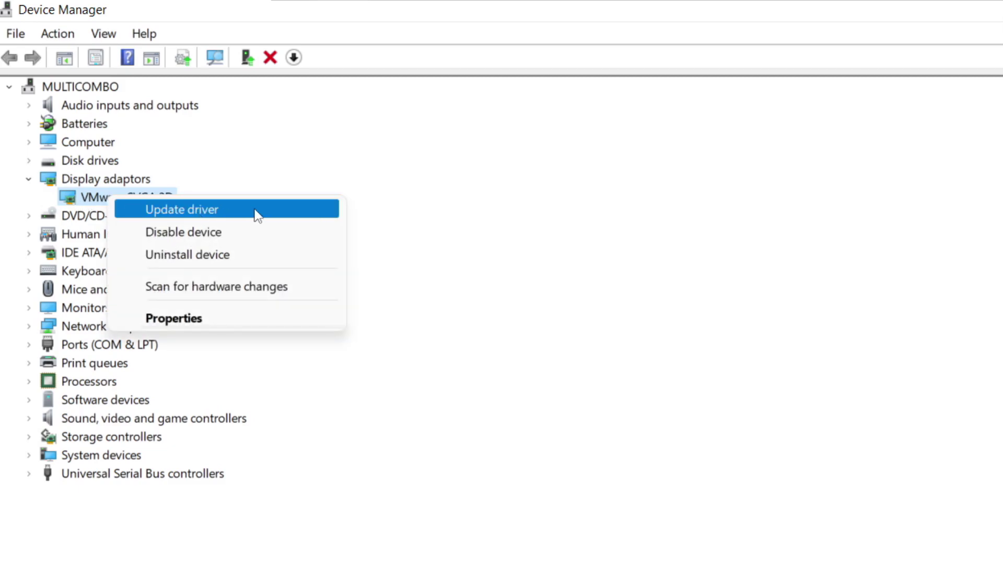
{"action": "left_click", "coordinate": [222, 210]}
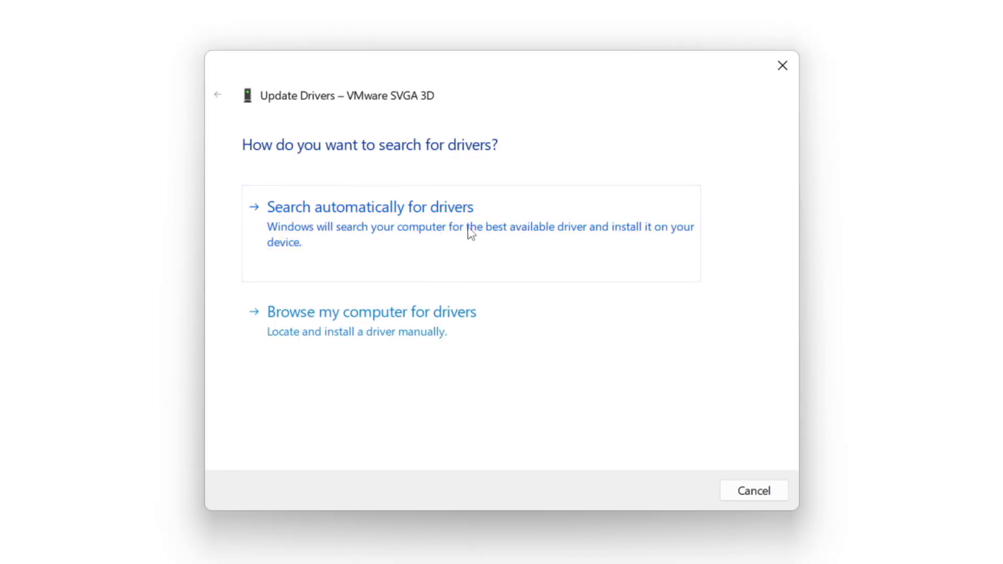
{"action": "left_click", "coordinate": [440, 236]}
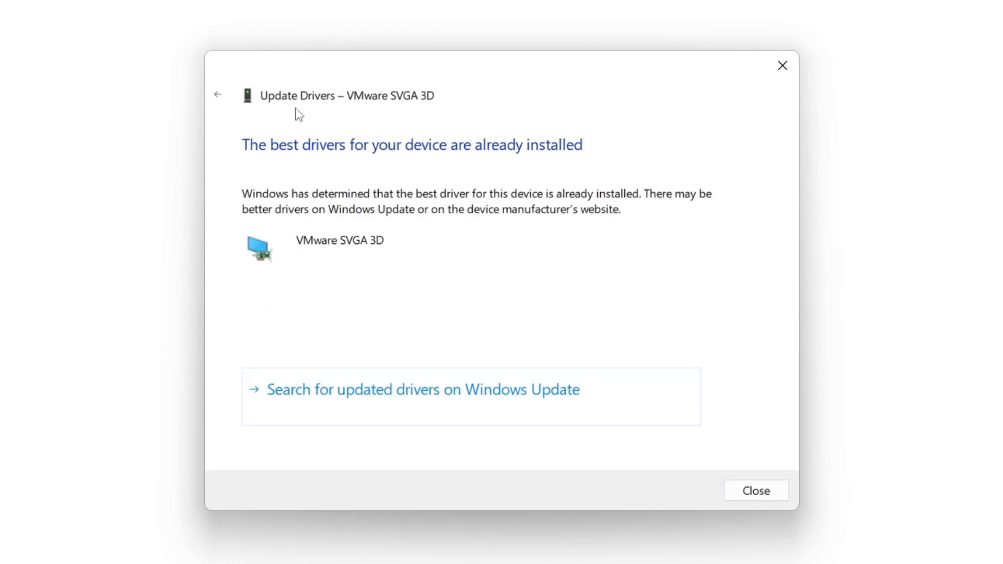
{"action": "left_click", "coordinate": [752, 492]}
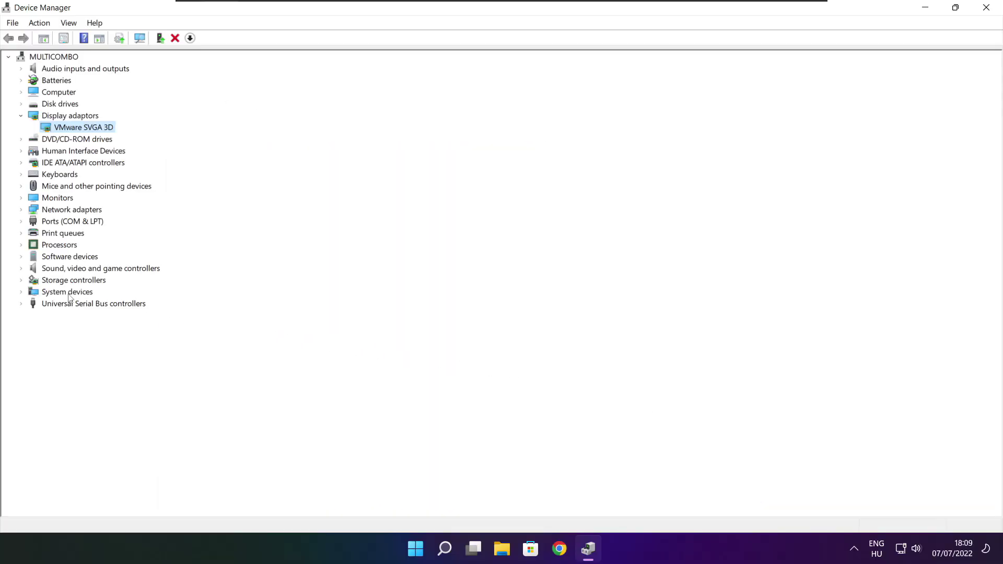
Step: Run an automatic driver search for the High Definition Audio Device sound controller, and close Device Manager when done
{"action": "left_click", "coordinate": [67, 333]}
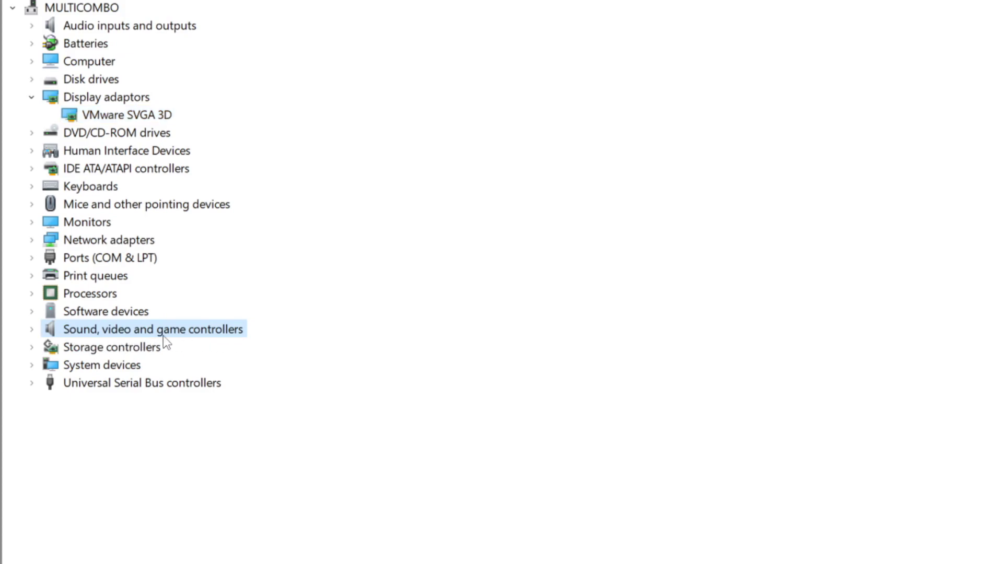
{"action": "left_click", "coordinate": [32, 330]}
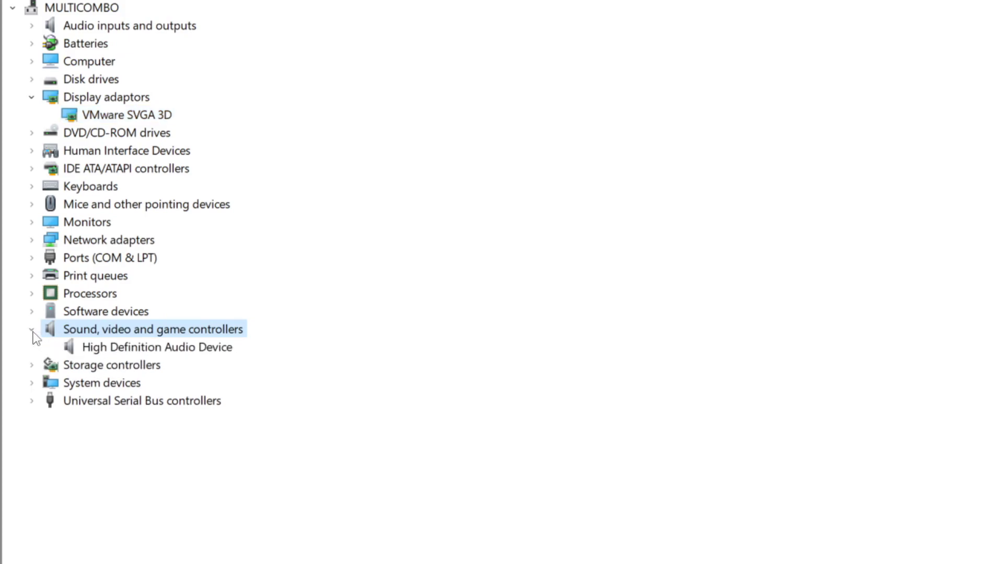
{"action": "left_click", "coordinate": [231, 349]}
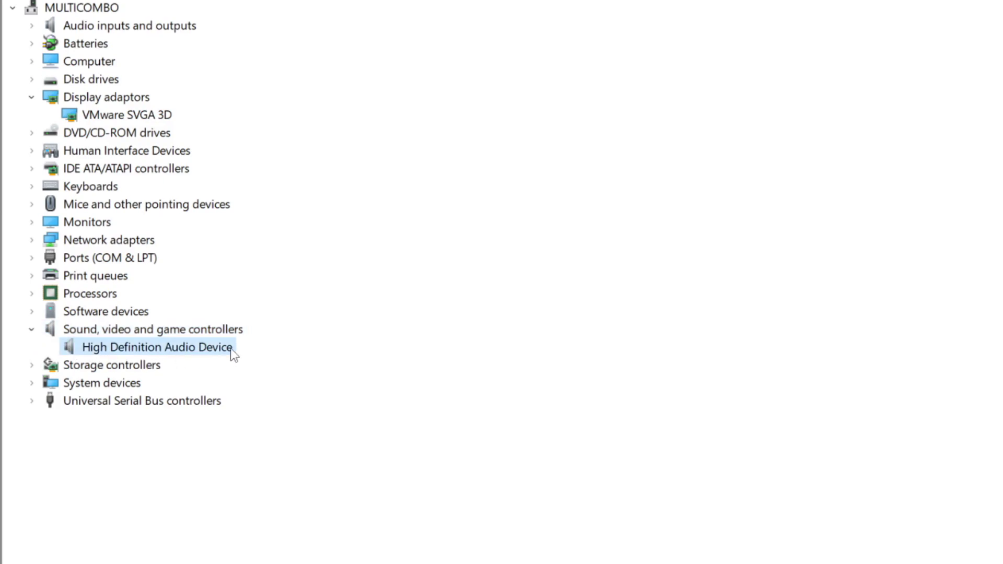
{"action": "right_click", "coordinate": [147, 349]}
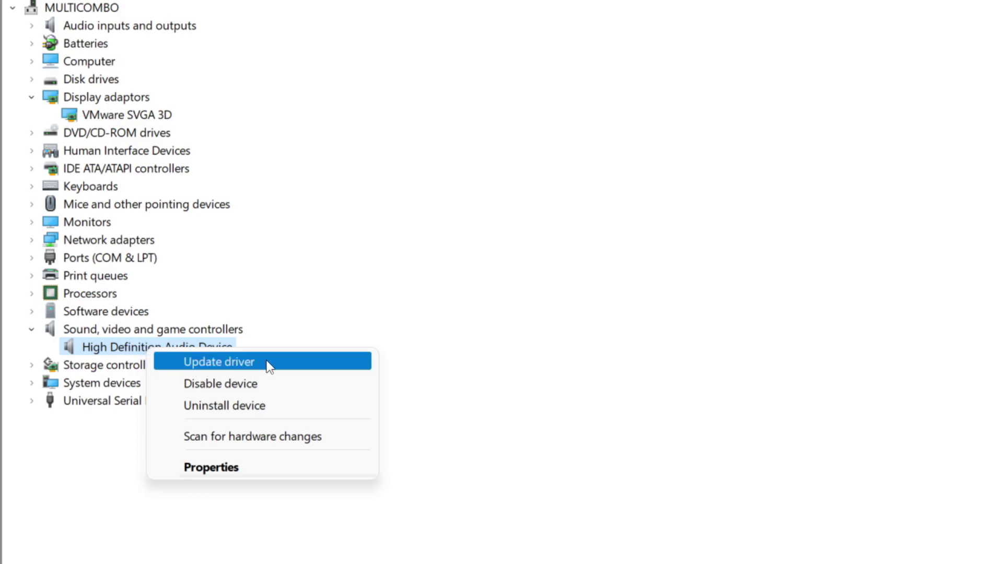
{"action": "left_click", "coordinate": [297, 366]}
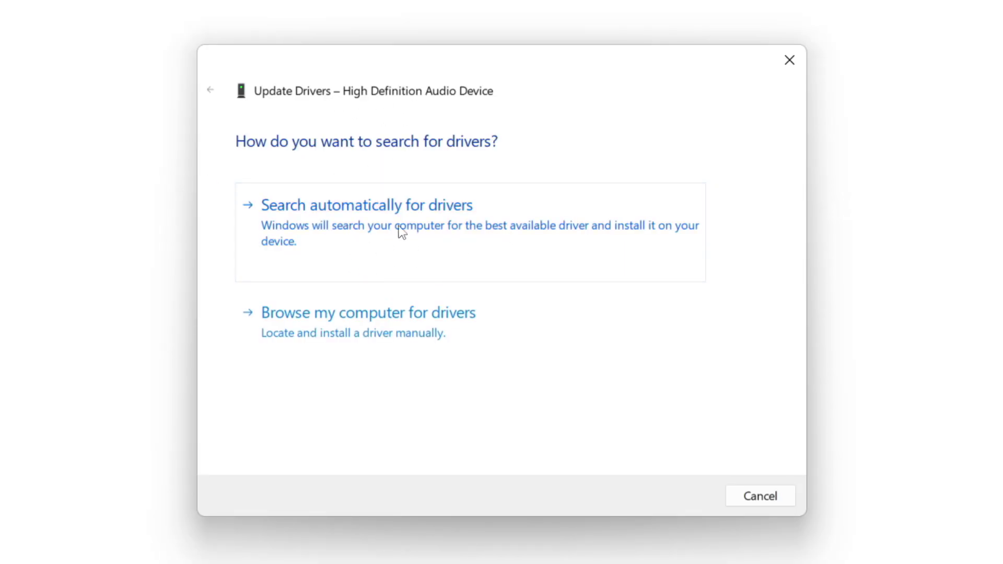
{"action": "left_click", "coordinate": [400, 226]}
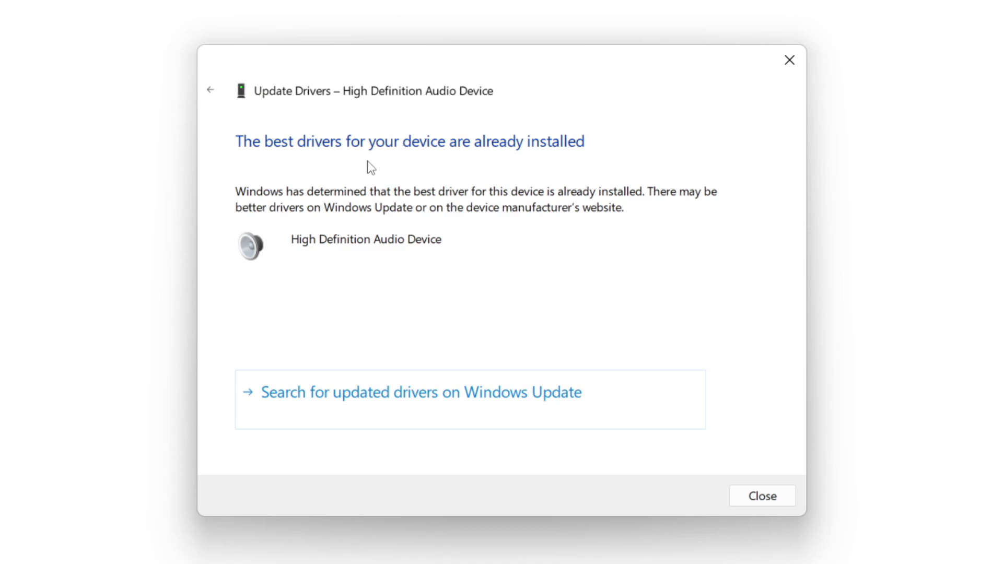
{"action": "left_click", "coordinate": [764, 496]}
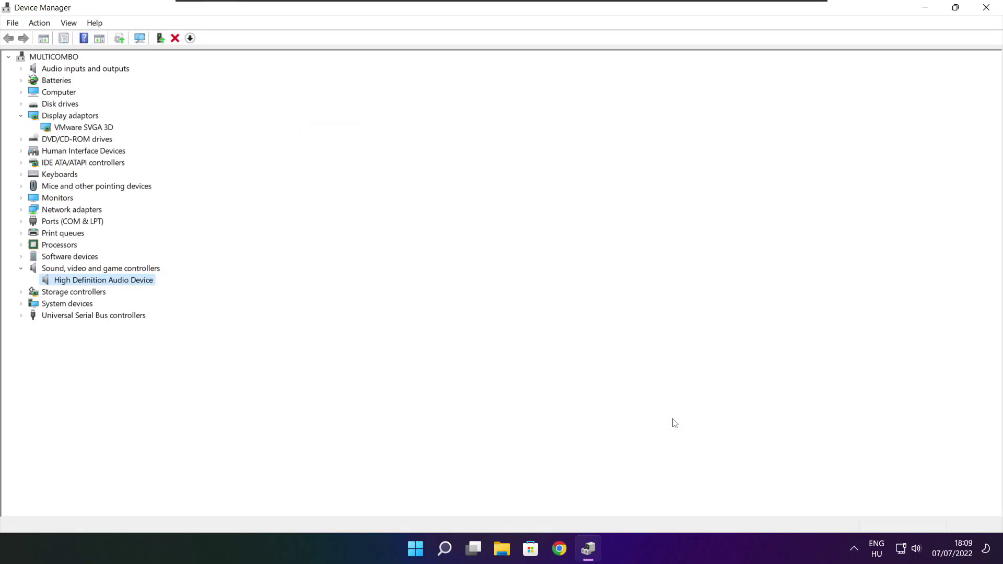
{"action": "left_click", "coordinate": [987, 8]}
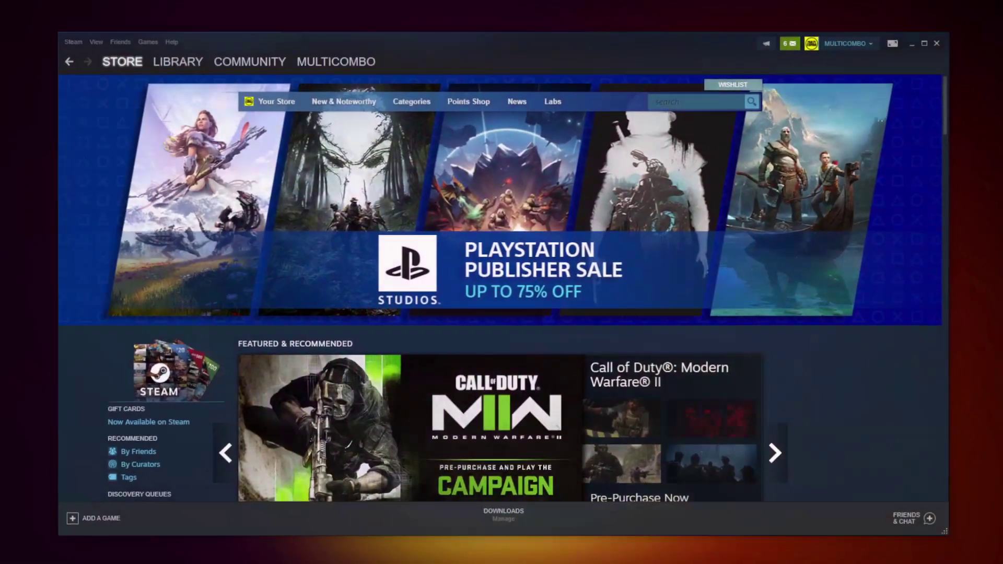
Step: In the Steam library, verify the integrity of the local files of the game listed under Favorites
{"action": "mouse_move", "coordinate": [176, 64]}
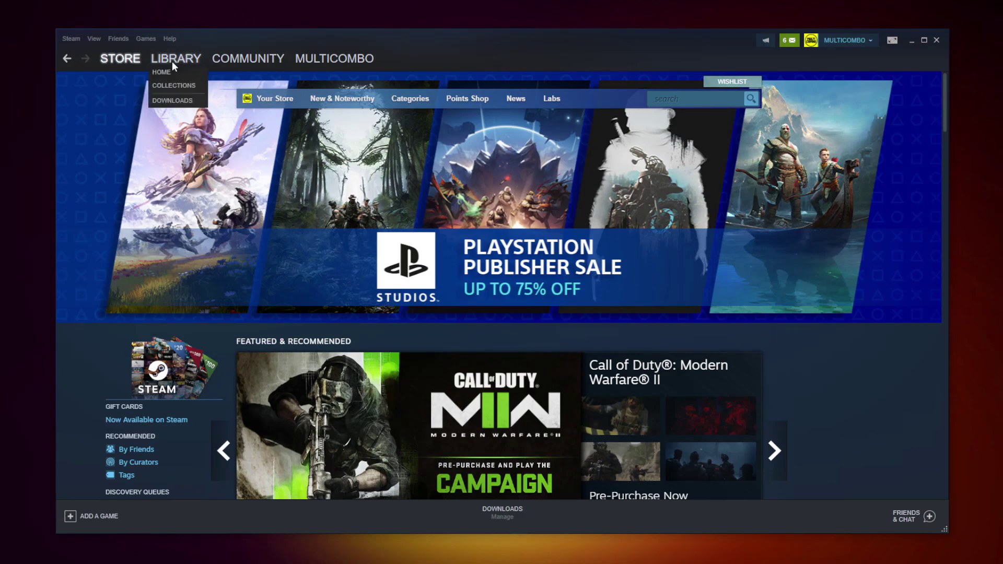
{"action": "left_click", "coordinate": [173, 61]}
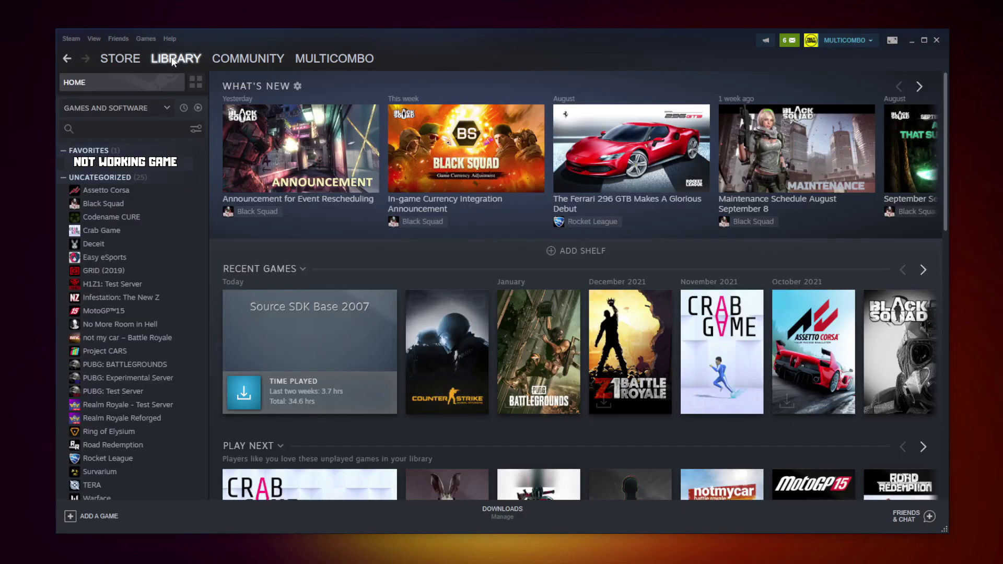
{"action": "right_click", "coordinate": [197, 169]}
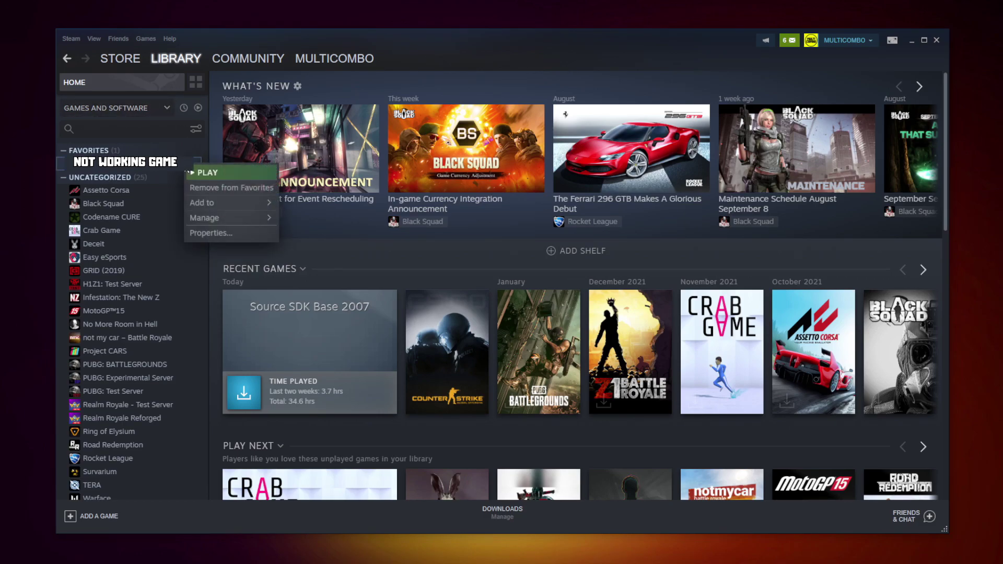
{"action": "left_click", "coordinate": [225, 233]}
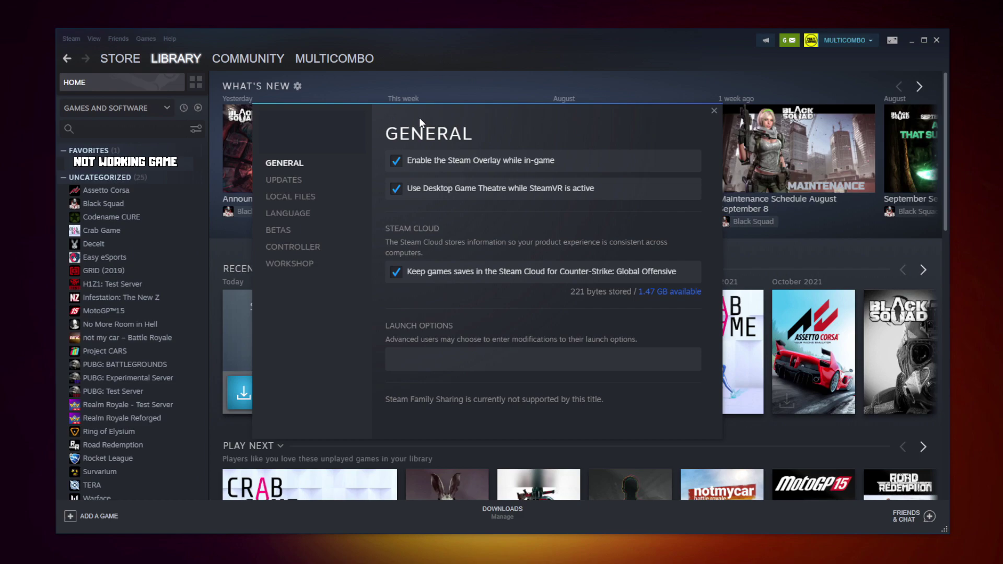
{"action": "left_click", "coordinate": [292, 198]}
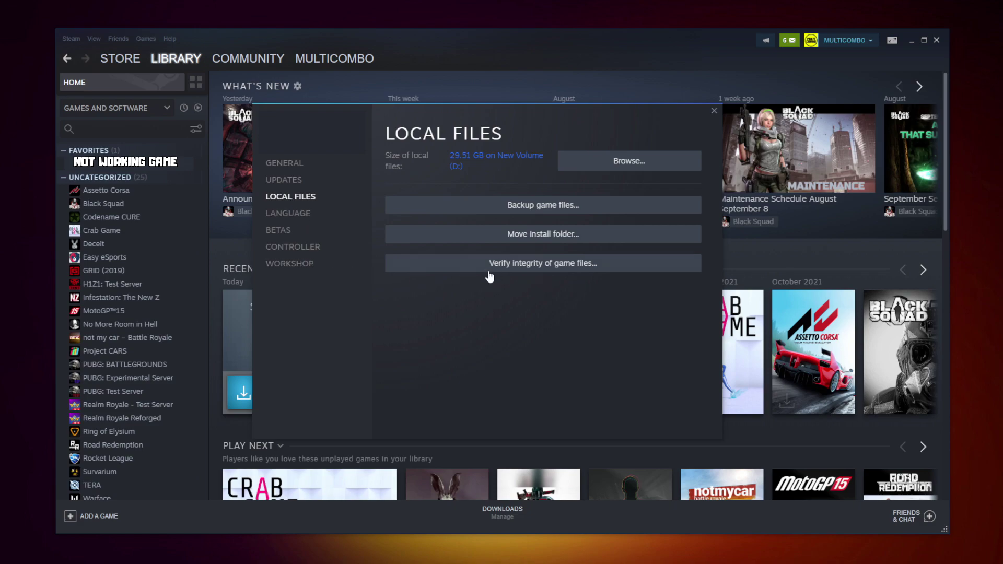
{"action": "left_click", "coordinate": [547, 266]}
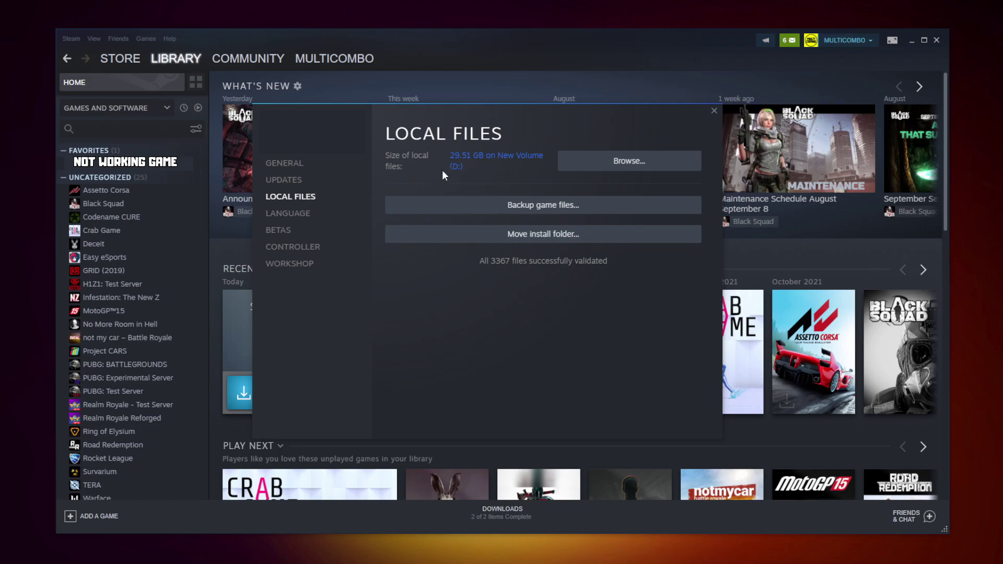
Step: Browse to the game's local install folder and open the properties of its application file
{"action": "left_click", "coordinate": [652, 166]}
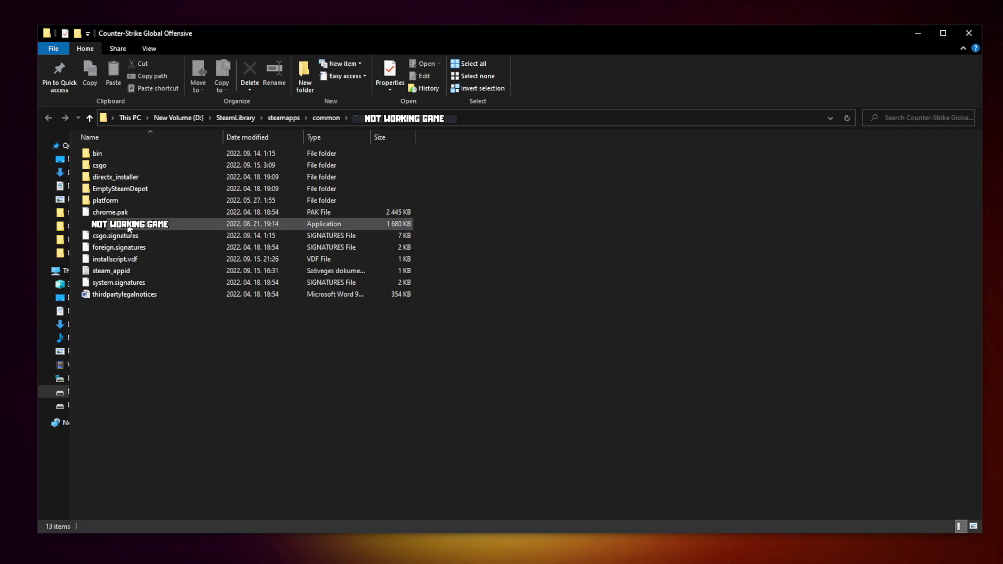
{"action": "left_click", "coordinate": [232, 229]}
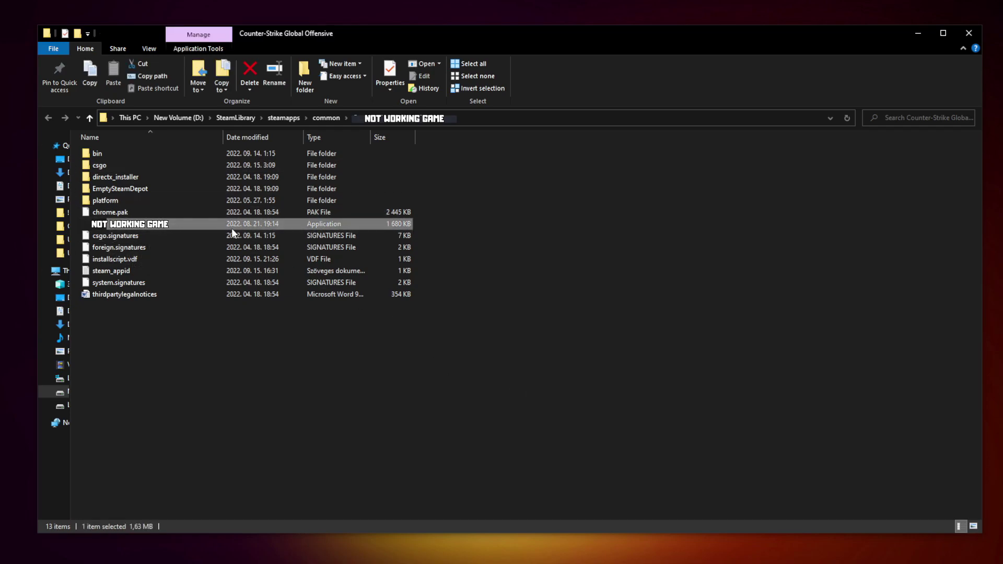
{"action": "right_click", "coordinate": [201, 225]}
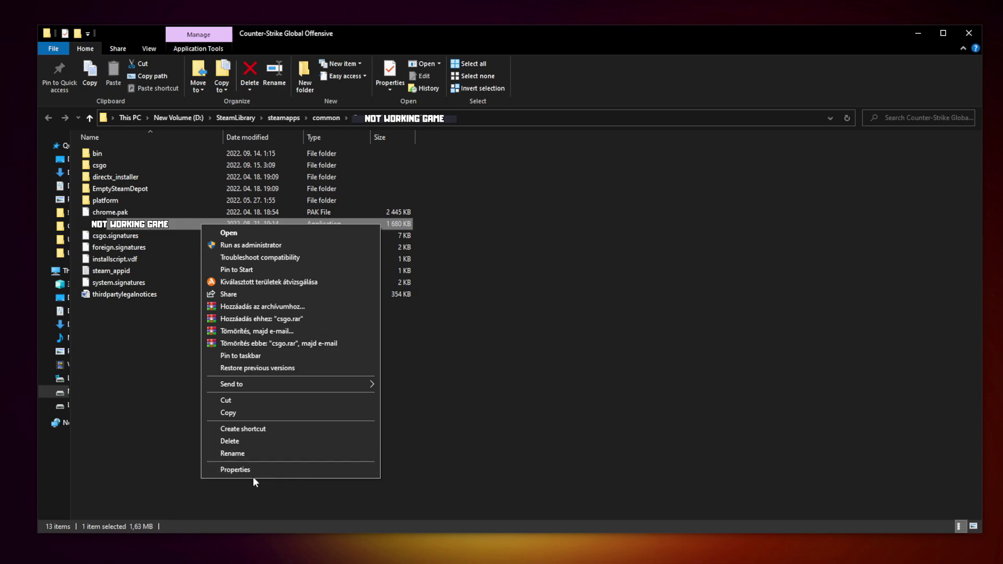
{"action": "left_click", "coordinate": [289, 468]}
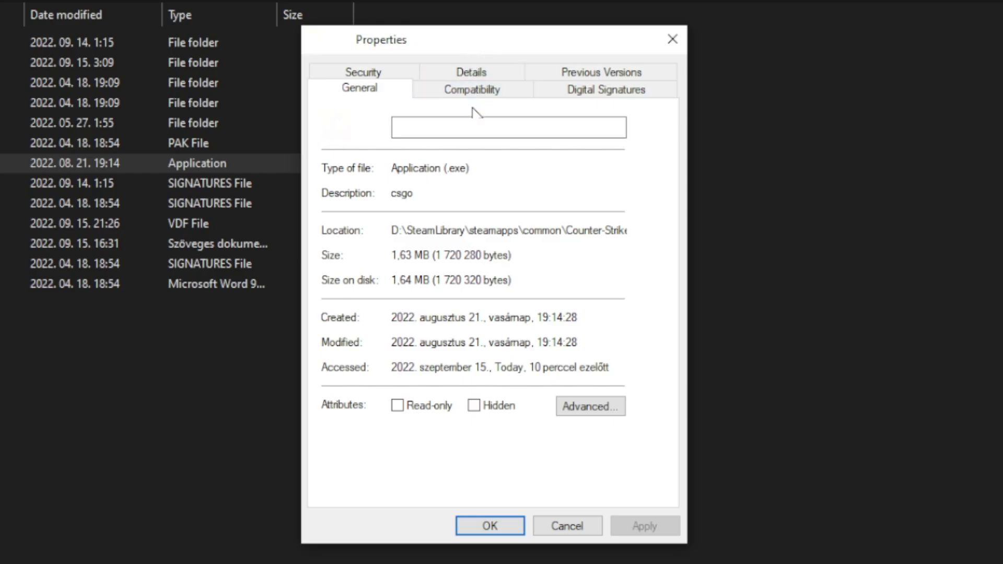
Step: Set the game's application file to run in compatibility mode for Windows 8
{"action": "left_click", "coordinate": [485, 99]}
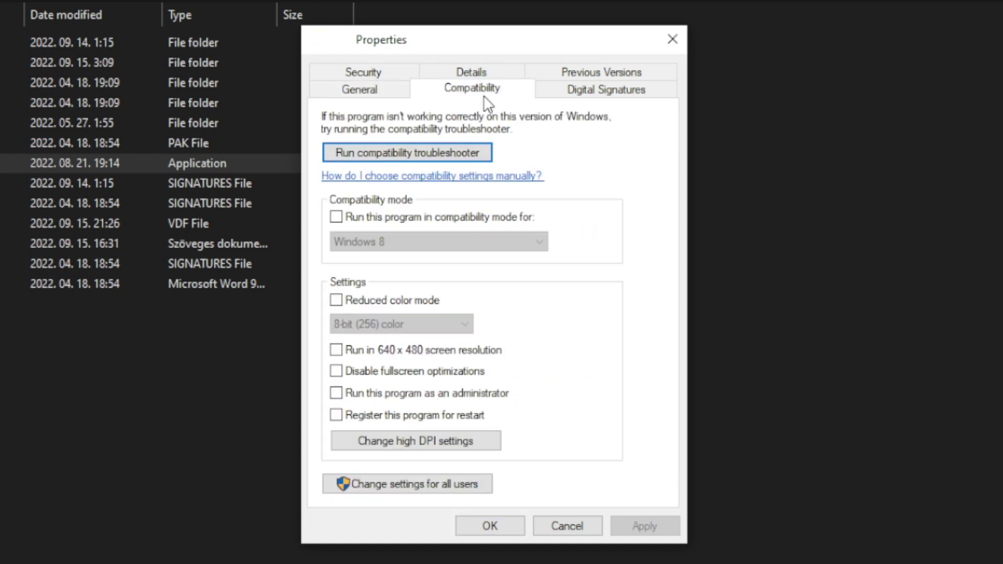
{"action": "left_click", "coordinate": [346, 220]}
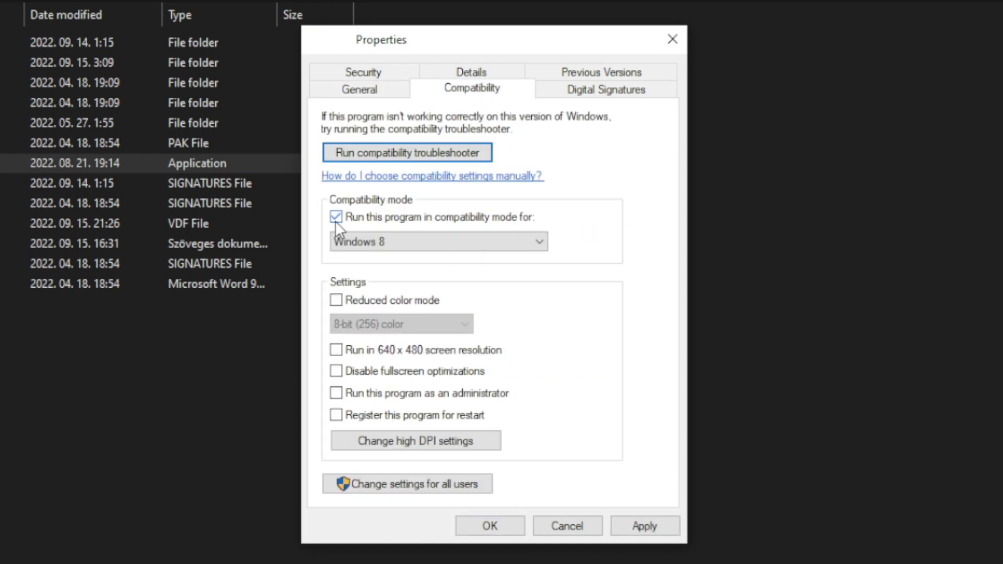
{"action": "left_click", "coordinate": [388, 236]}
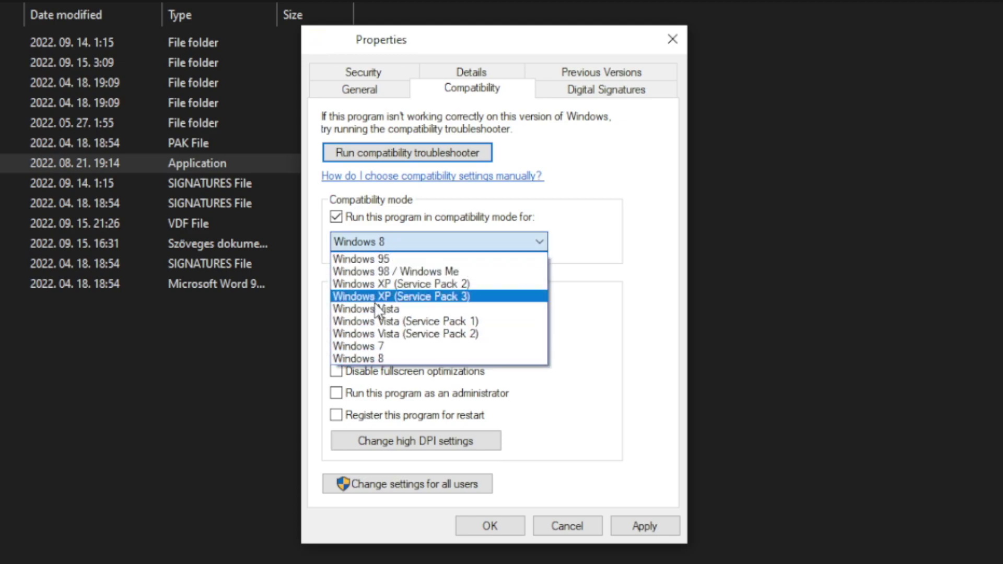
{"action": "left_click", "coordinate": [378, 359]}
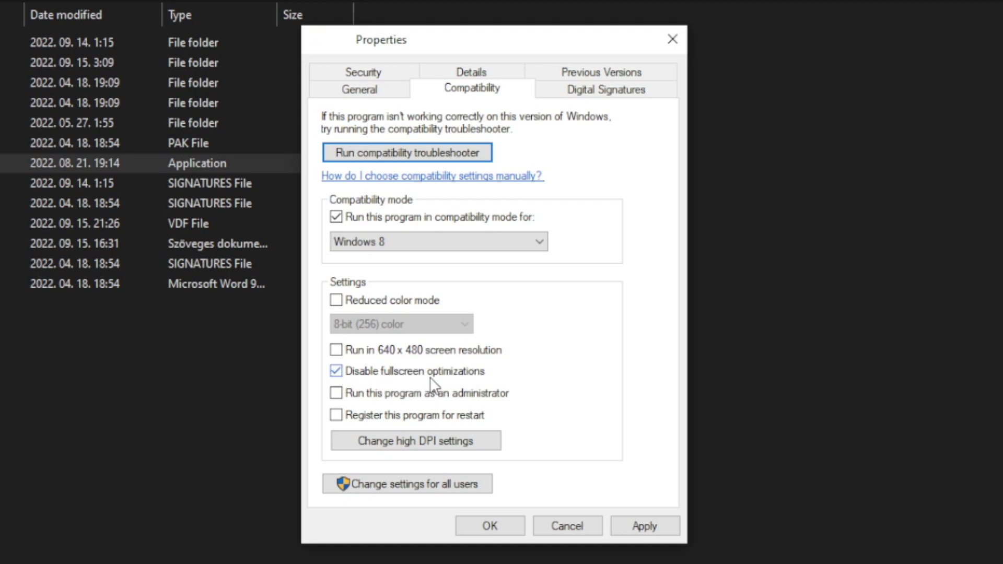
Step: Set the game's application file to run as an administrator and save its compatibility settings
{"action": "left_click", "coordinate": [483, 400]}
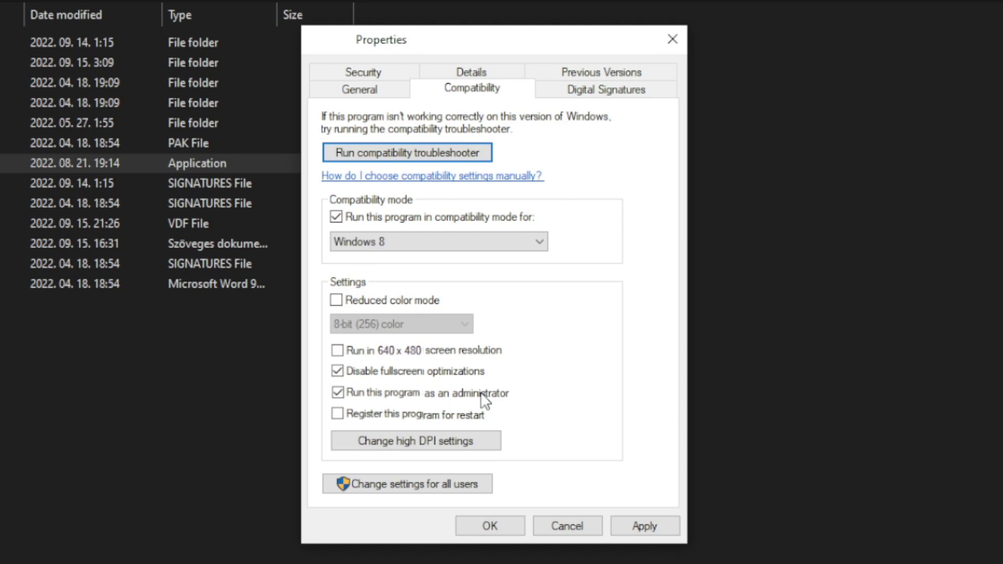
{"action": "left_click", "coordinate": [652, 526]}
{"action": "left_click", "coordinate": [489, 529]}
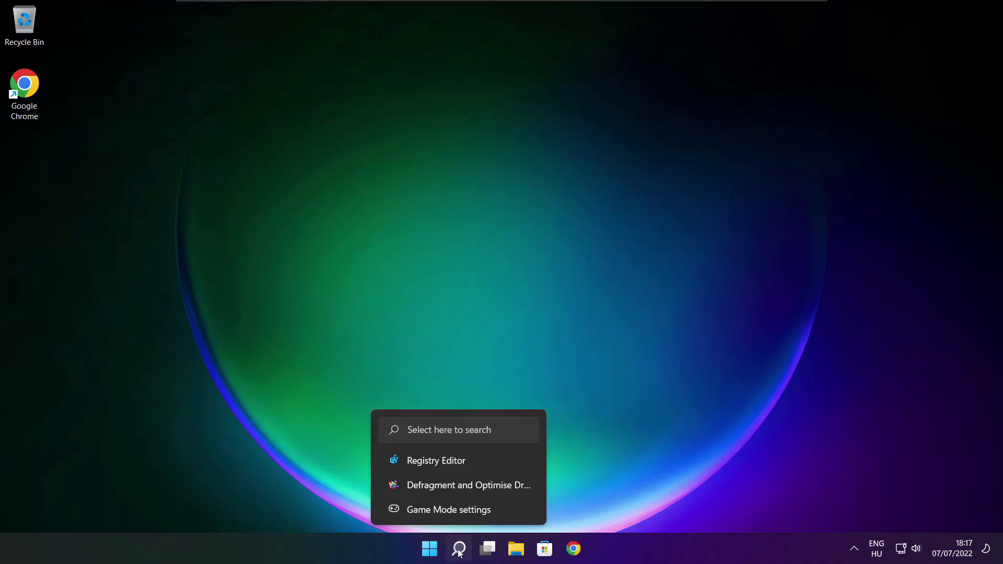
Step: Search Windows for "updates", run a check in Windows Update, and close Settings when it is done
{"action": "left_click", "coordinate": [458, 548]}
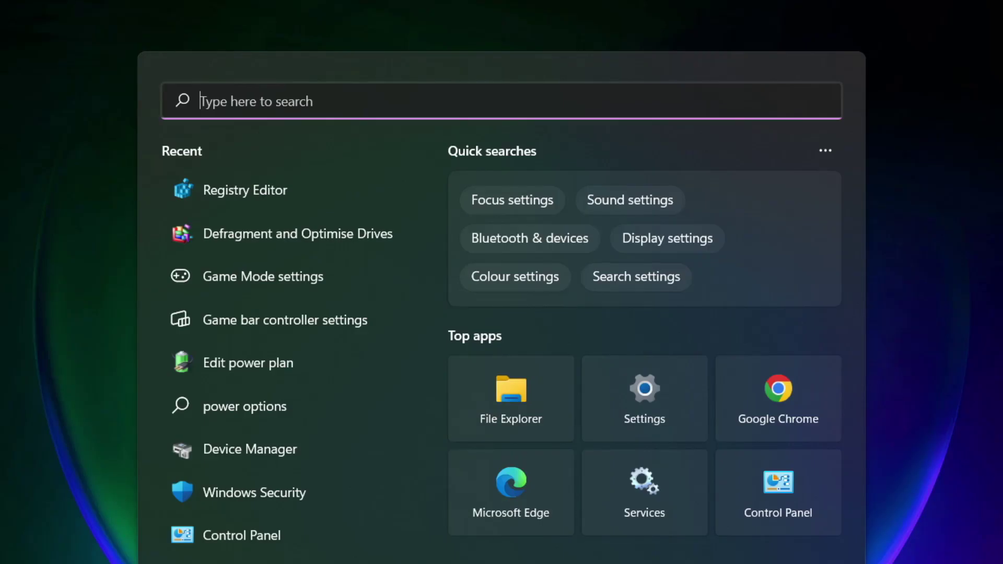
{"action": "type", "text": "u"}
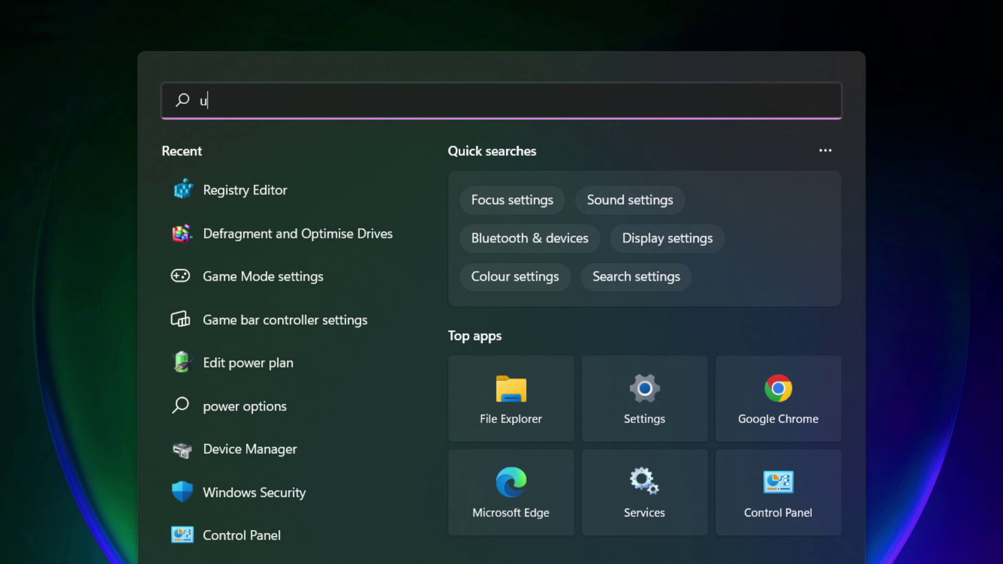
{"action": "type", "text": "pdates"}
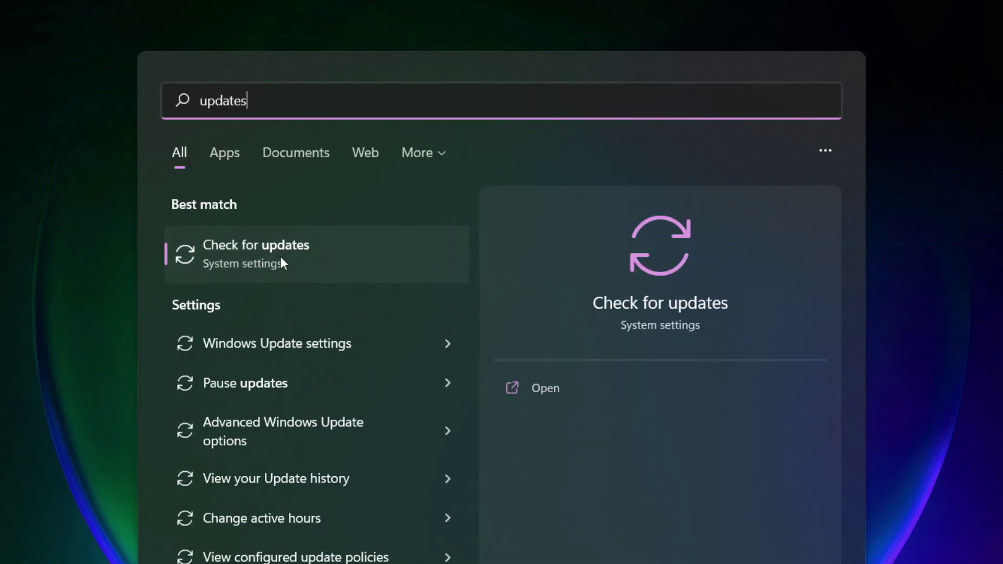
{"action": "left_click", "coordinate": [304, 259]}
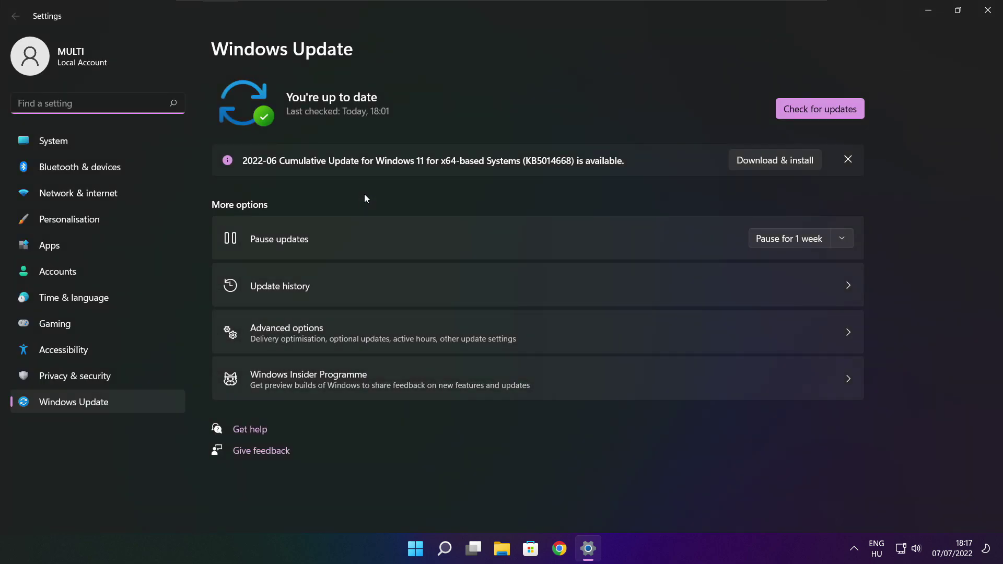
{"action": "left_click", "coordinate": [820, 109]}
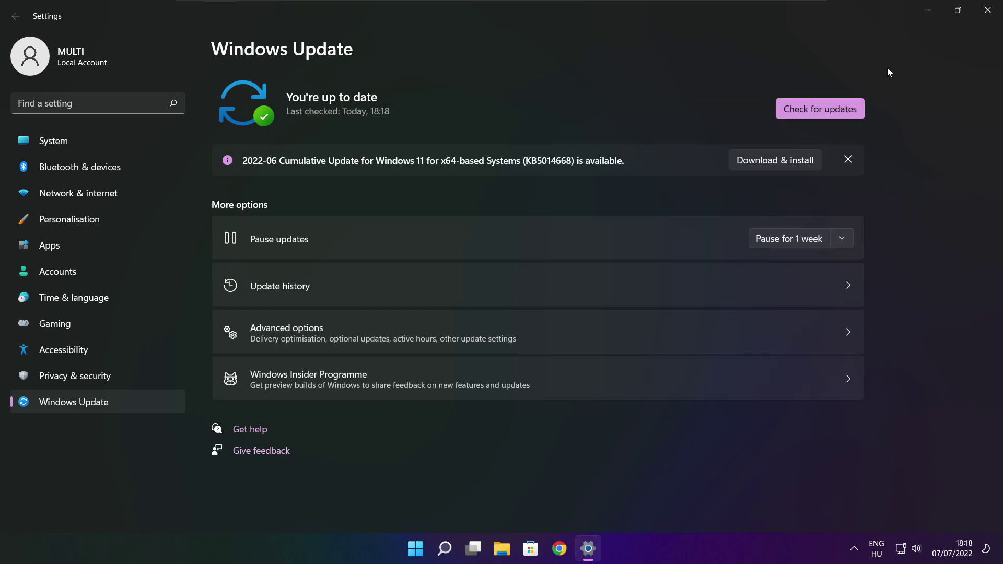
{"action": "left_click", "coordinate": [987, 15]}
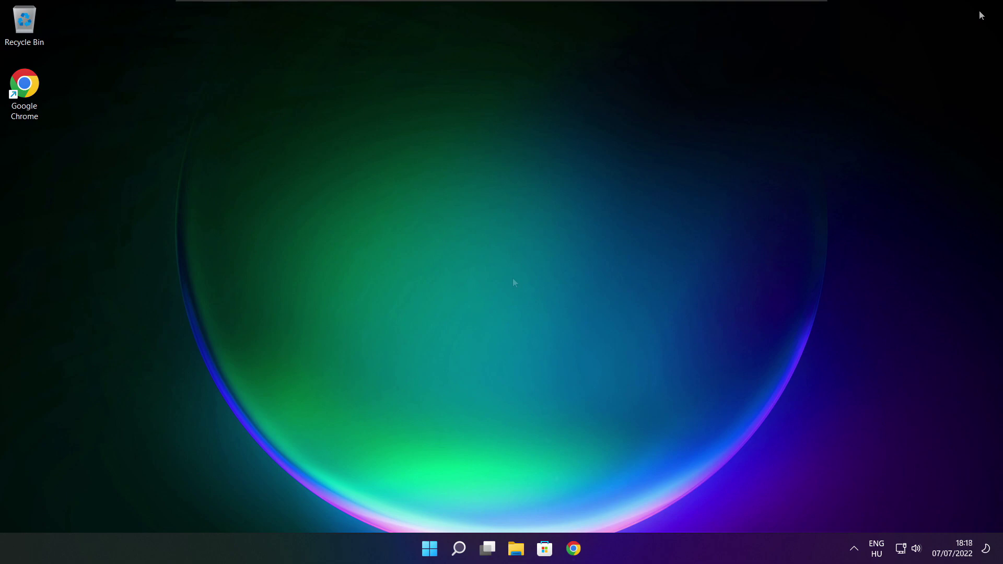
Step: Switch to Google Chrome and download the English DirectX End-User Runtime Web Installer from the Microsoft Download Center page
{"action": "left_click", "coordinate": [573, 549]}
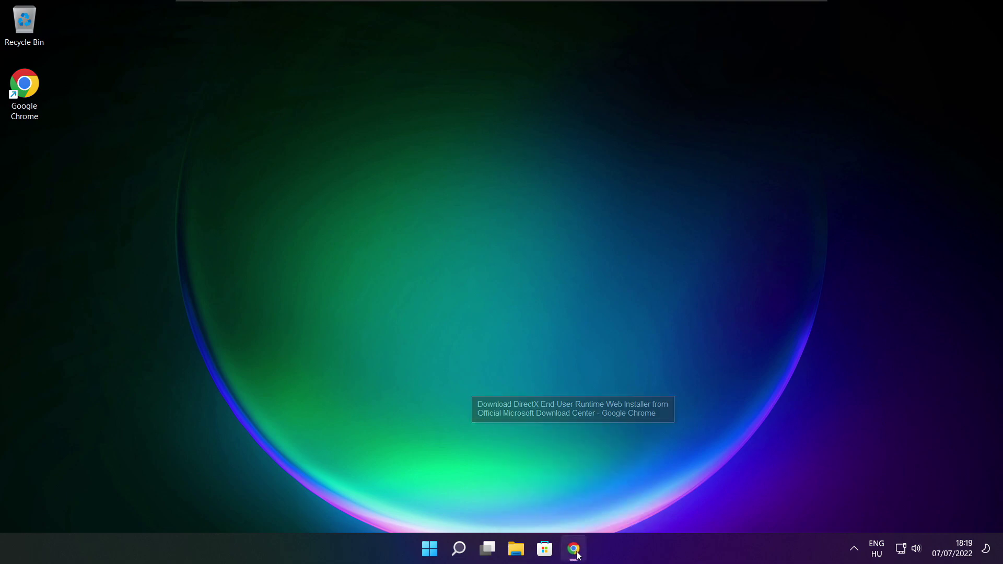
{"action": "left_click", "coordinate": [293, 34]}
{"action": "left_click", "coordinate": [293, 34]}
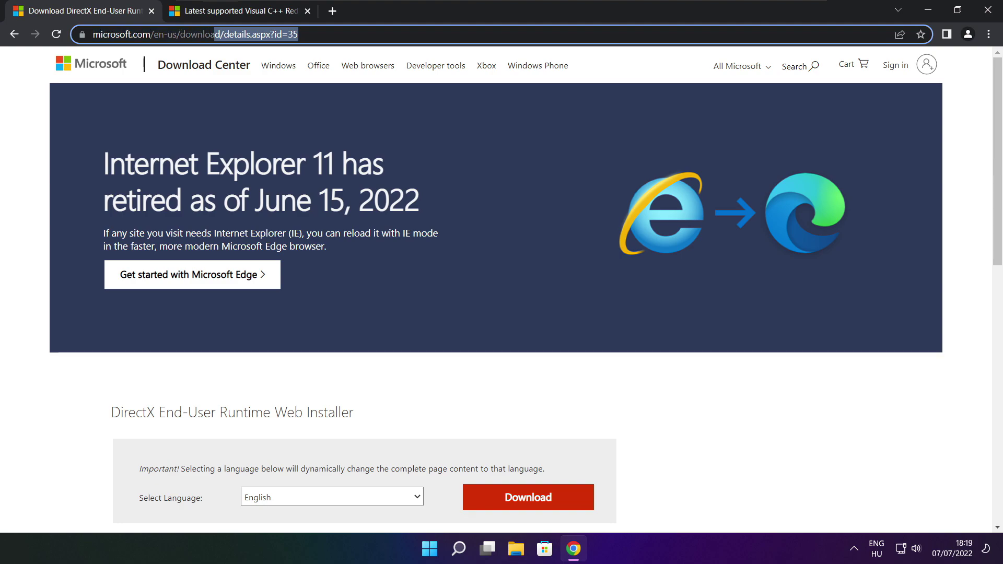
{"action": "left_click", "coordinate": [359, 374]}
{"action": "scroll", "coordinate": [988, 152], "scroll_direction": "down", "scroll_amount": 4}
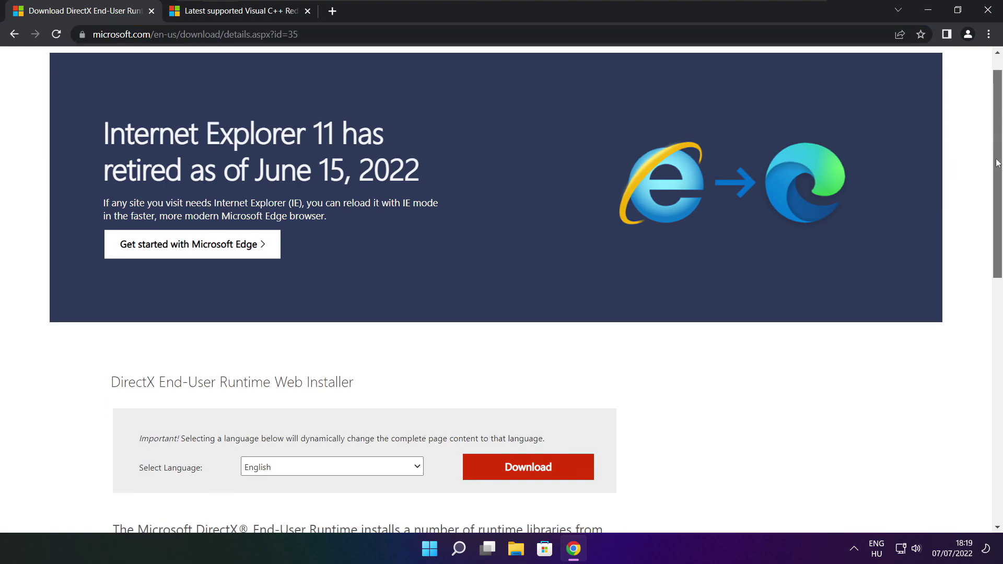
{"action": "left_click_drag", "start_coordinate": [372, 217], "coordinate": [85, 219]}
{"action": "left_click", "coordinate": [366, 217]}
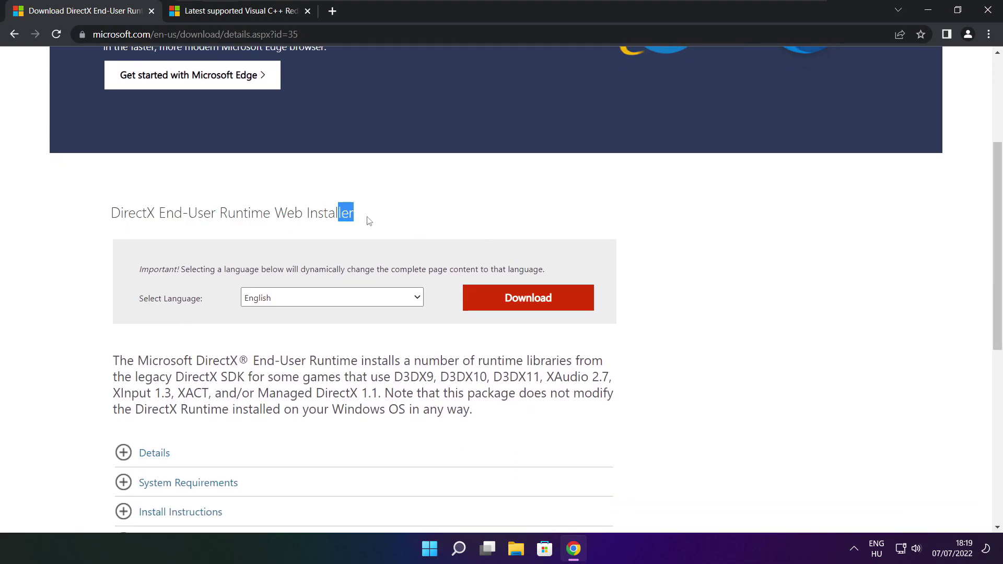
{"action": "left_click", "coordinate": [532, 301]}
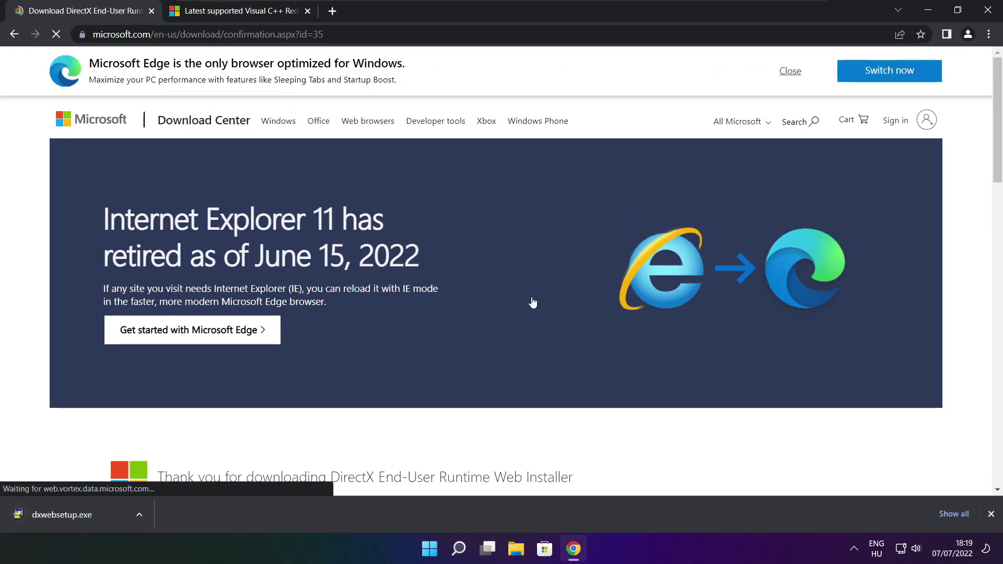
Step: Run dxwebsetup.exe, accept the agreement, decline the Bing Bar, and install the DirectX runtime components through to the end
{"action": "left_click", "coordinate": [94, 515]}
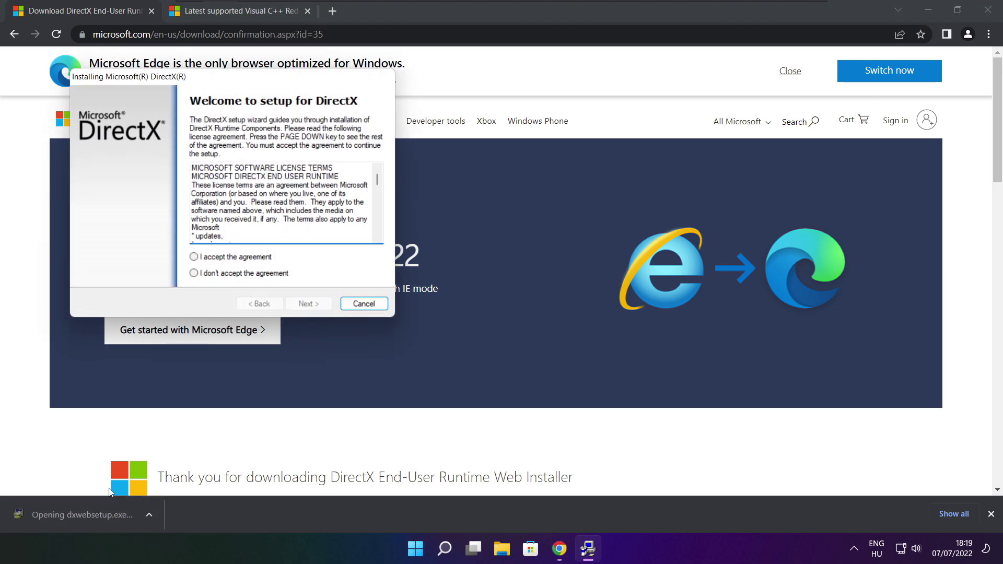
{"action": "left_click_drag", "start_coordinate": [267, 106], "coordinate": [479, 151]}
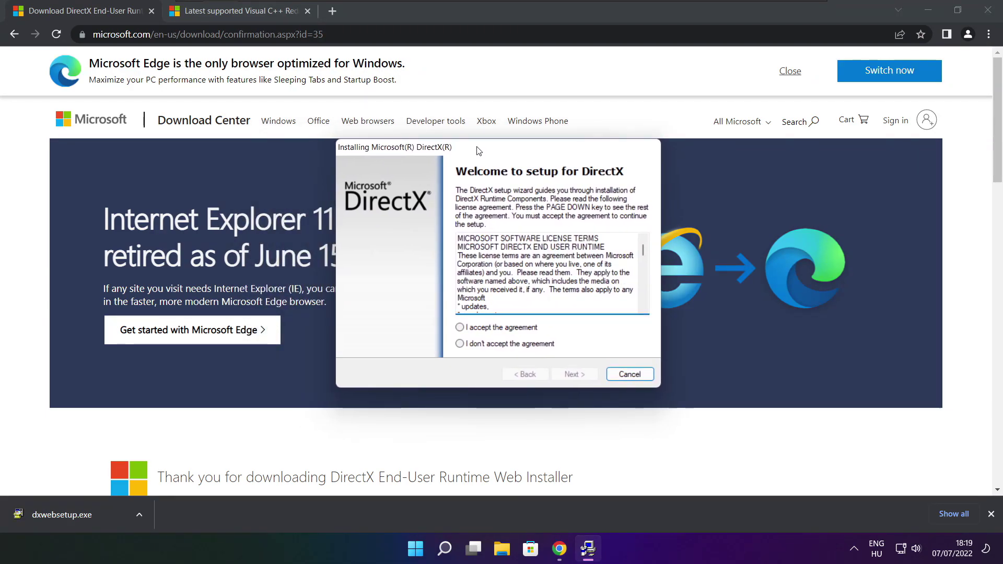
{"action": "left_click_drag", "start_coordinate": [643, 249], "coordinate": [643, 298]}
{"action": "left_click", "coordinate": [473, 328]}
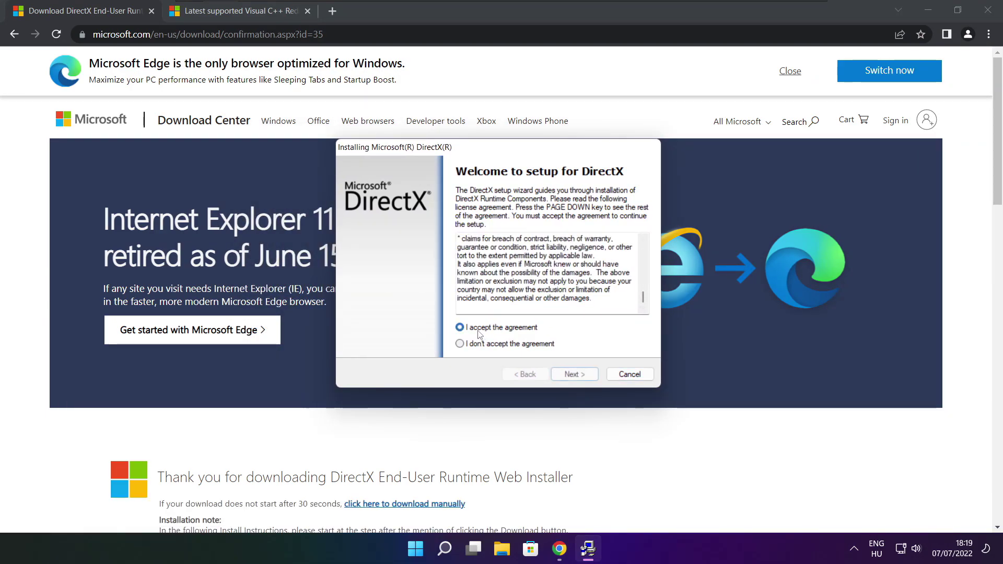
{"action": "left_click", "coordinate": [574, 373]}
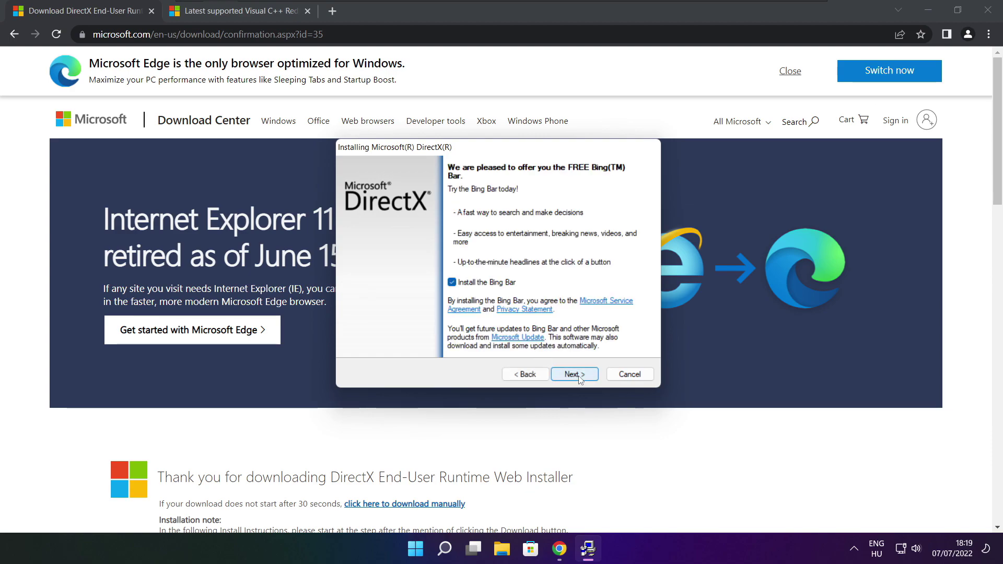
{"action": "left_click", "coordinate": [452, 283]}
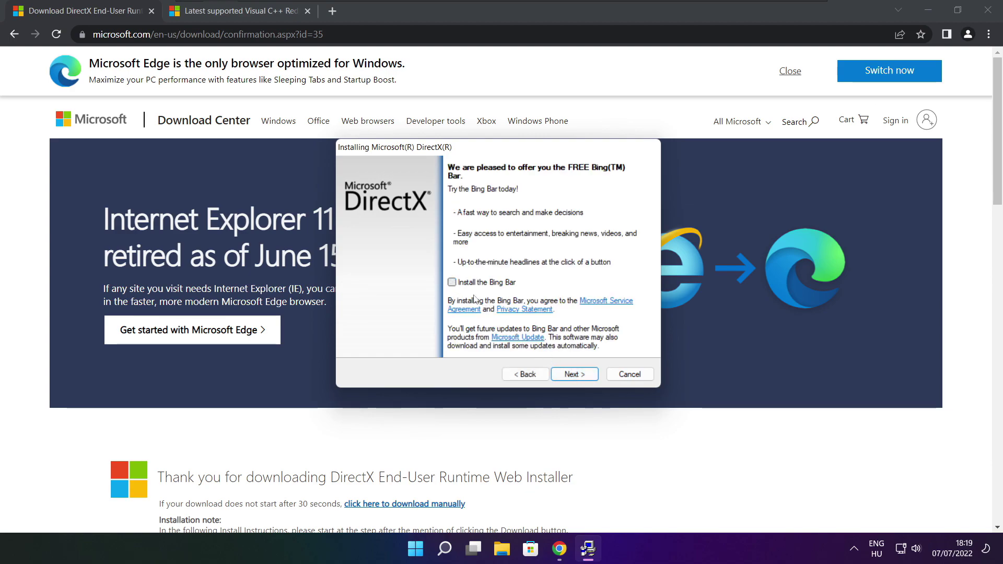
{"action": "left_click", "coordinate": [584, 376]}
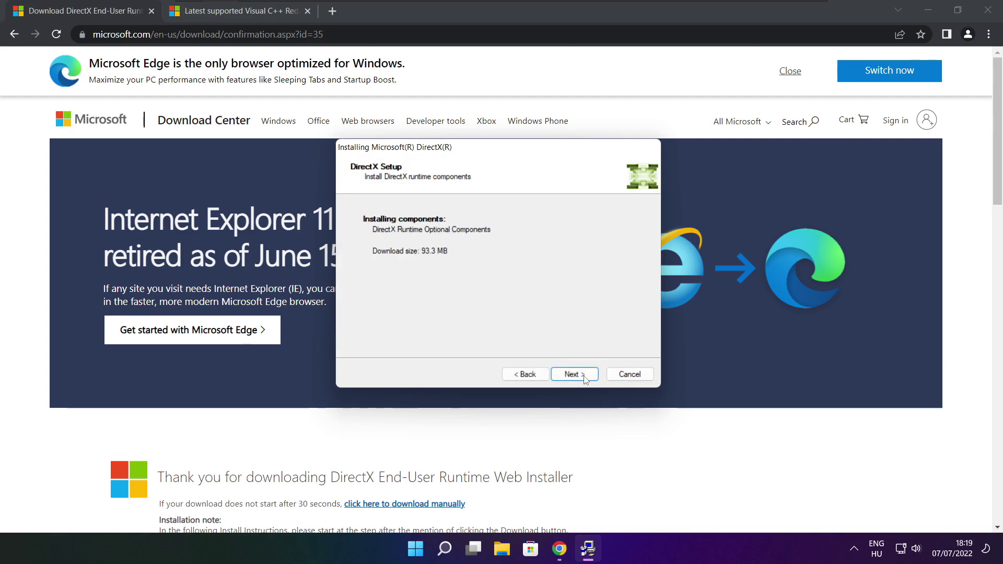
{"action": "left_click", "coordinate": [575, 376]}
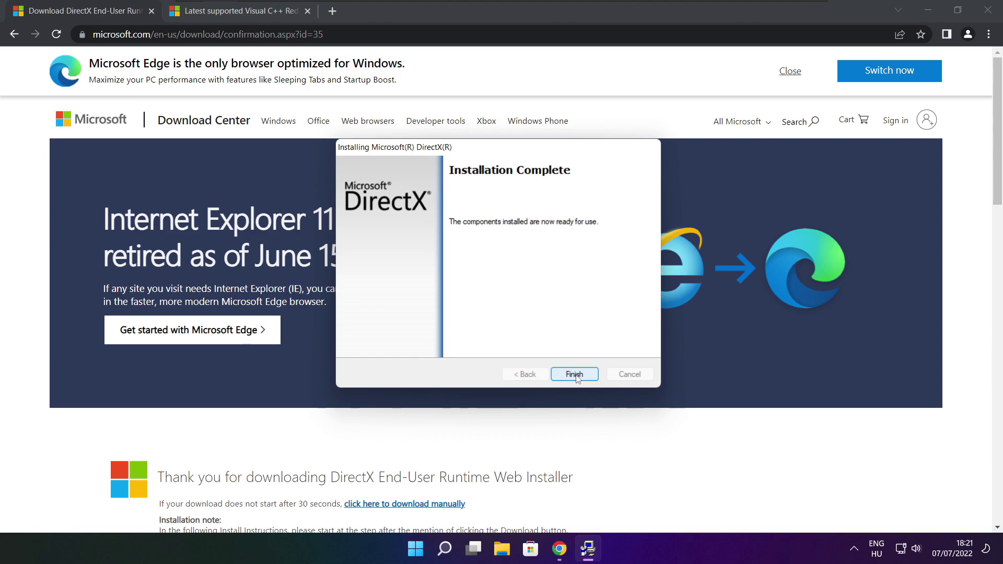
{"action": "left_click", "coordinate": [585, 379]}
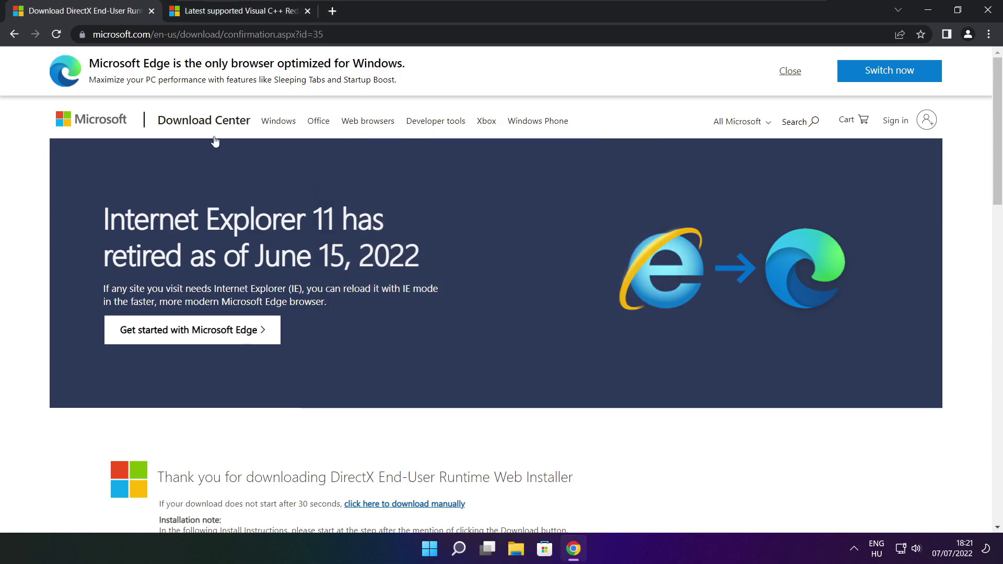
Step: Close the DirectX page and download the ARM64, X86 and X64 Visual C++ Redistributables for Visual Studio 2015, 2017, 2019, and 2022
{"action": "left_click", "coordinate": [151, 12]}
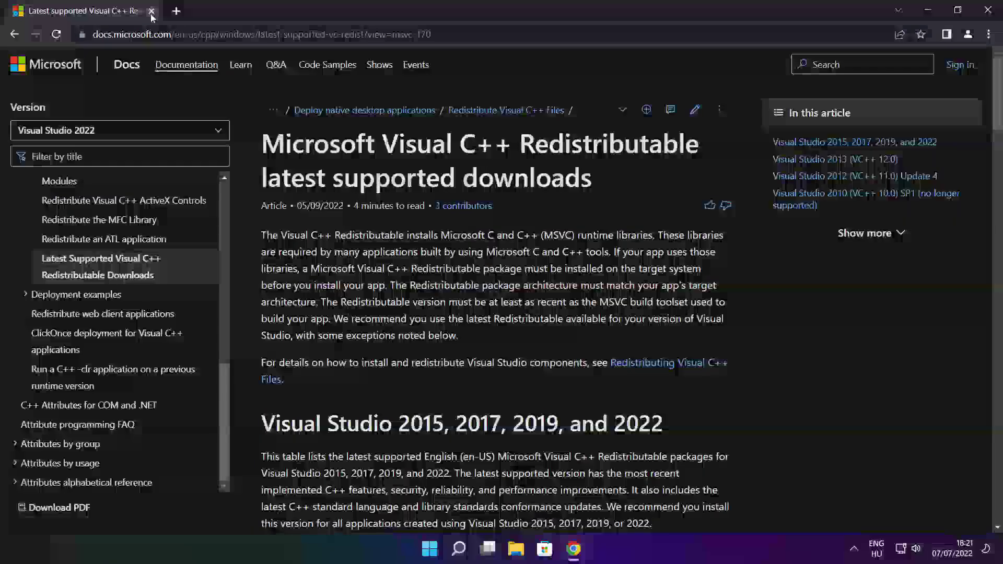
{"action": "left_click", "coordinate": [151, 34]}
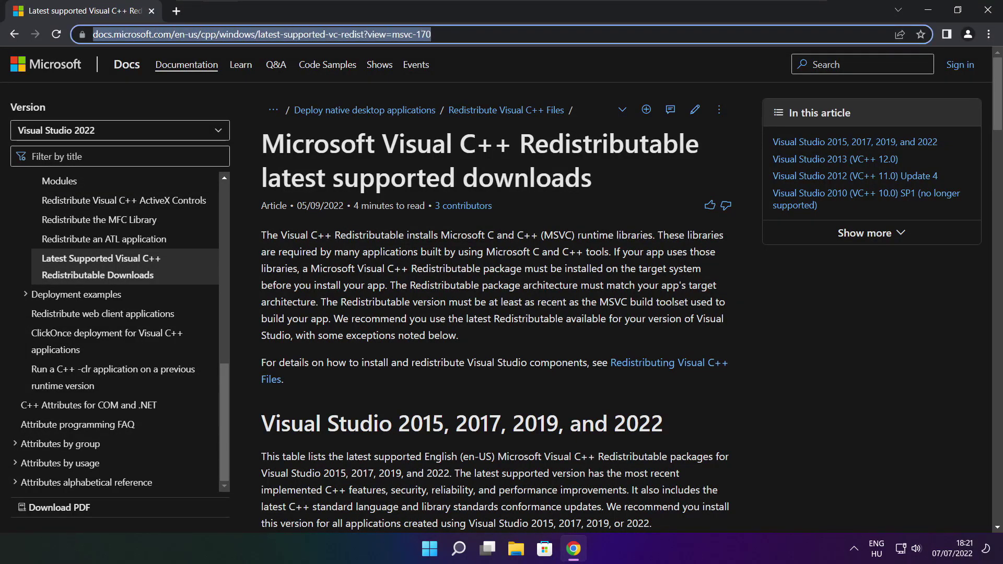
{"action": "key", "text": "End"}
{"action": "left_click", "coordinate": [497, 64]}
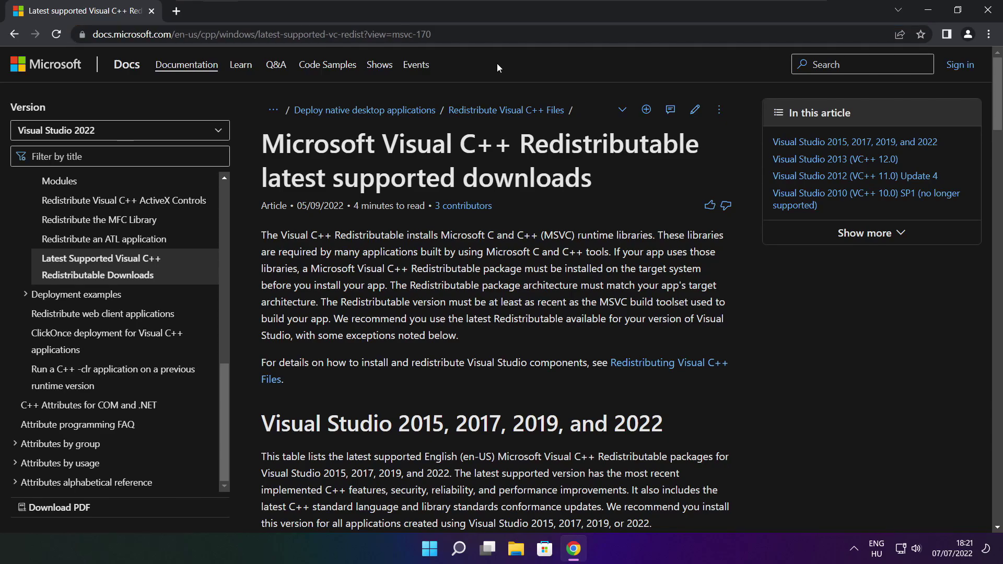
{"action": "left_click_drag", "start_coordinate": [998, 98], "coordinate": [993, 145]}
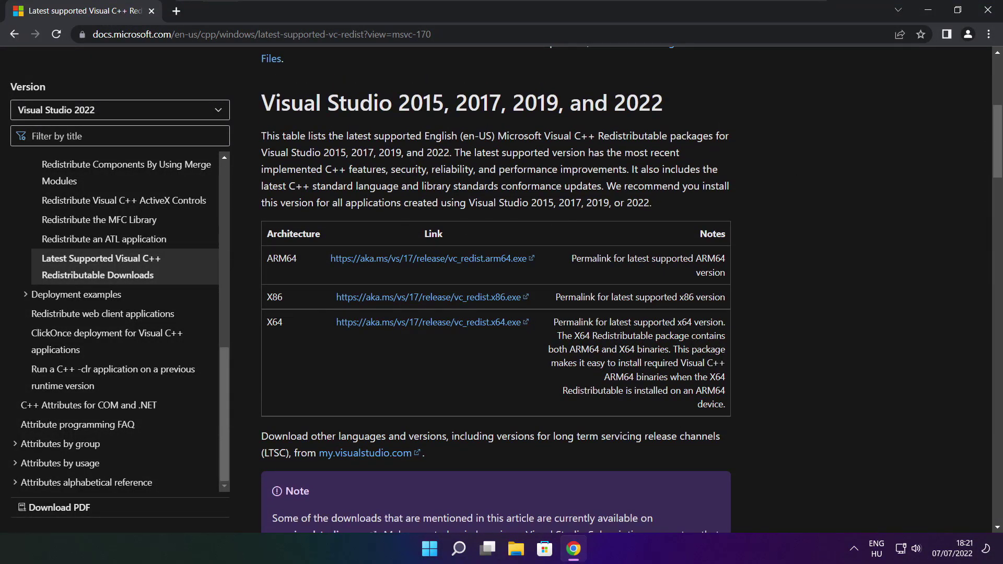
{"action": "left_click_drag", "start_coordinate": [265, 258], "coordinate": [674, 360]}
{"action": "left_click", "coordinate": [674, 359]}
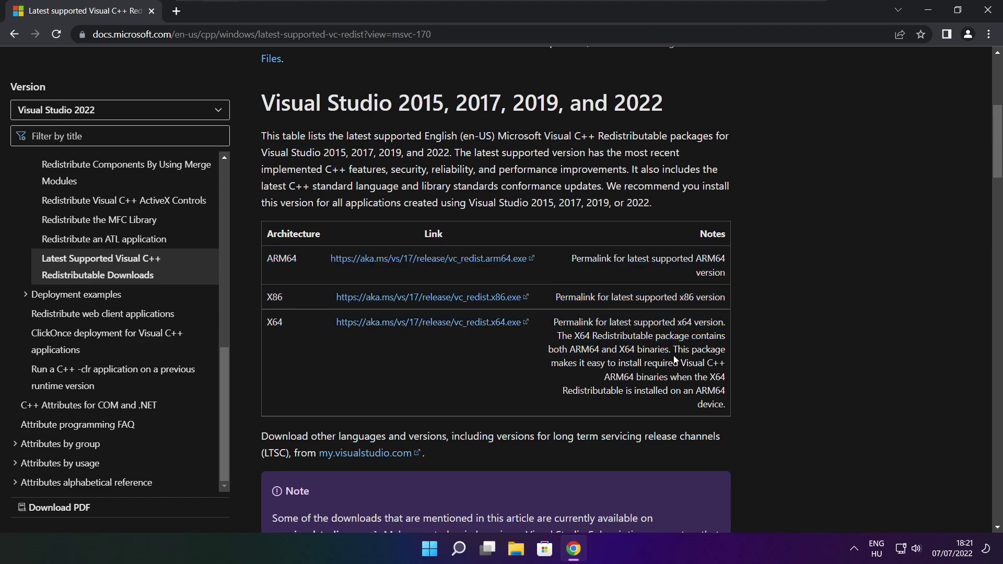
{"action": "left_click", "coordinate": [416, 262]}
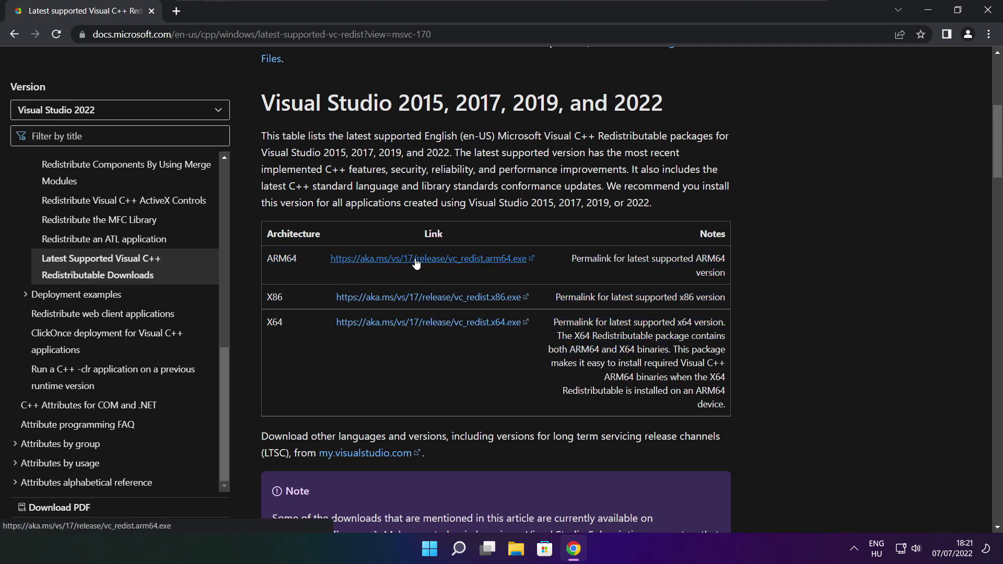
{"action": "left_click", "coordinate": [414, 302]}
{"action": "left_click", "coordinate": [413, 324]}
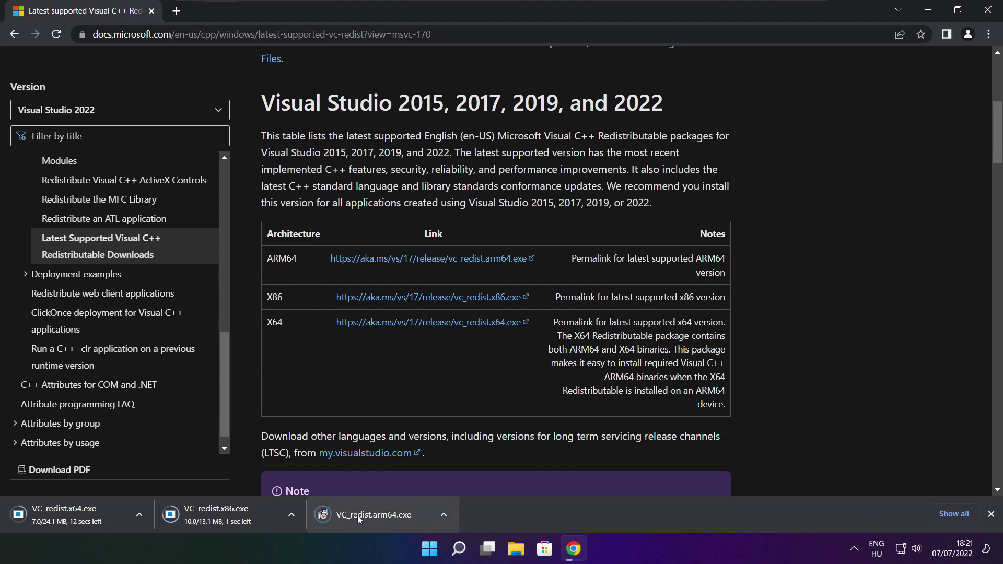
Step: Run VC_redist.arm64.exe, agree to the license terms, start the installation, and close its setup window
{"action": "left_click", "coordinate": [381, 516]}
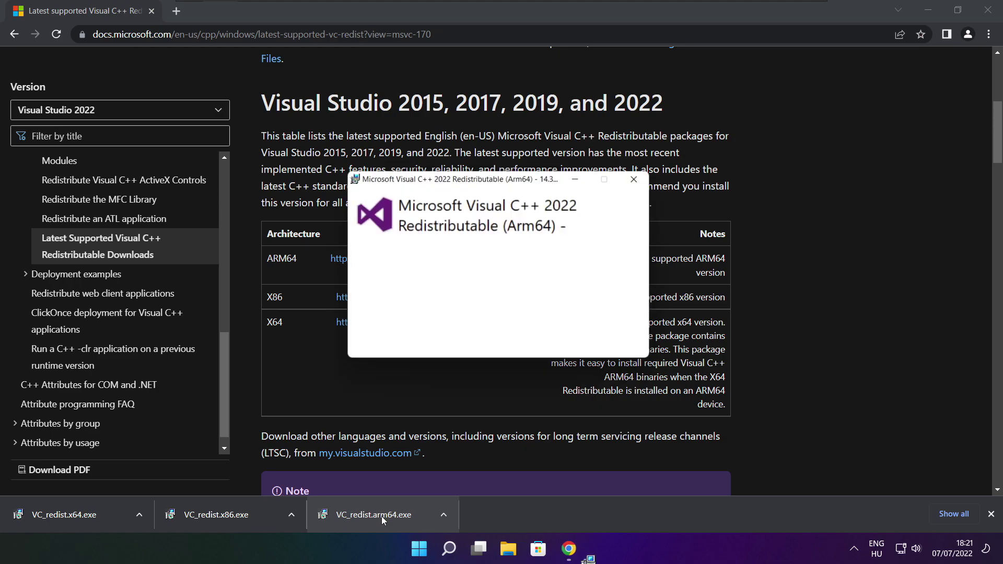
{"action": "left_click_drag", "start_coordinate": [644, 260], "coordinate": [643, 308]}
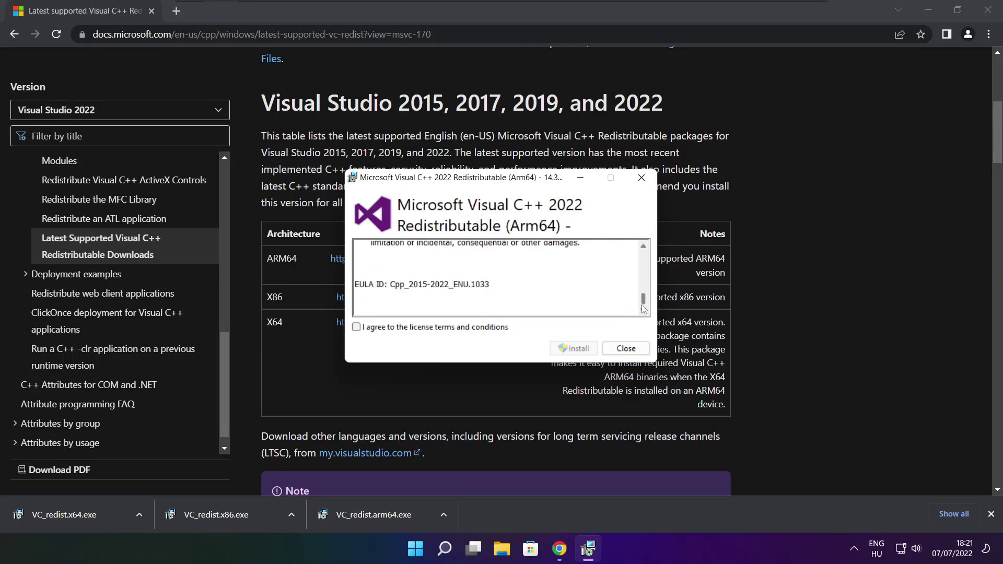
{"action": "left_click", "coordinate": [356, 328]}
{"action": "left_click", "coordinate": [569, 350]}
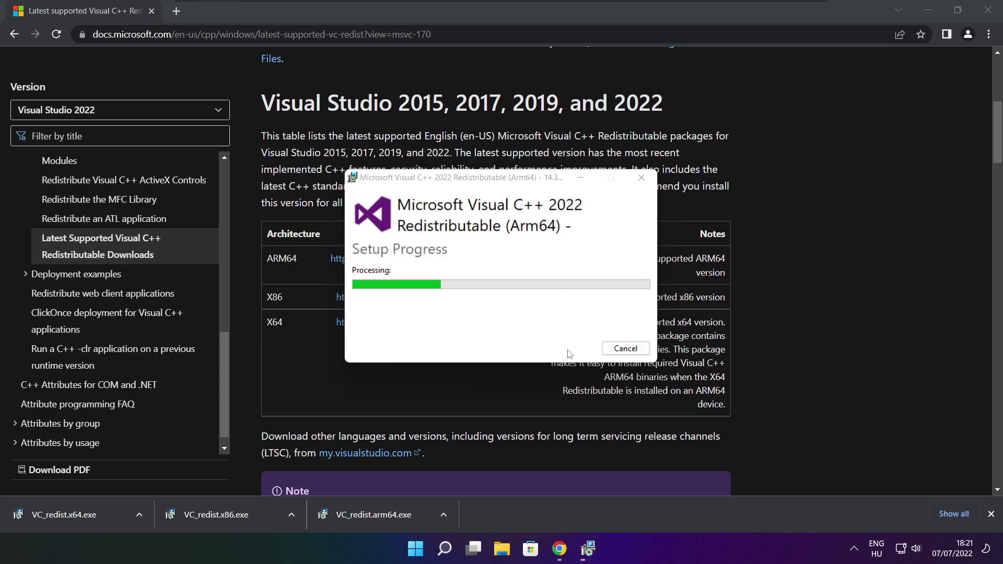
{"action": "left_click", "coordinate": [625, 348]}
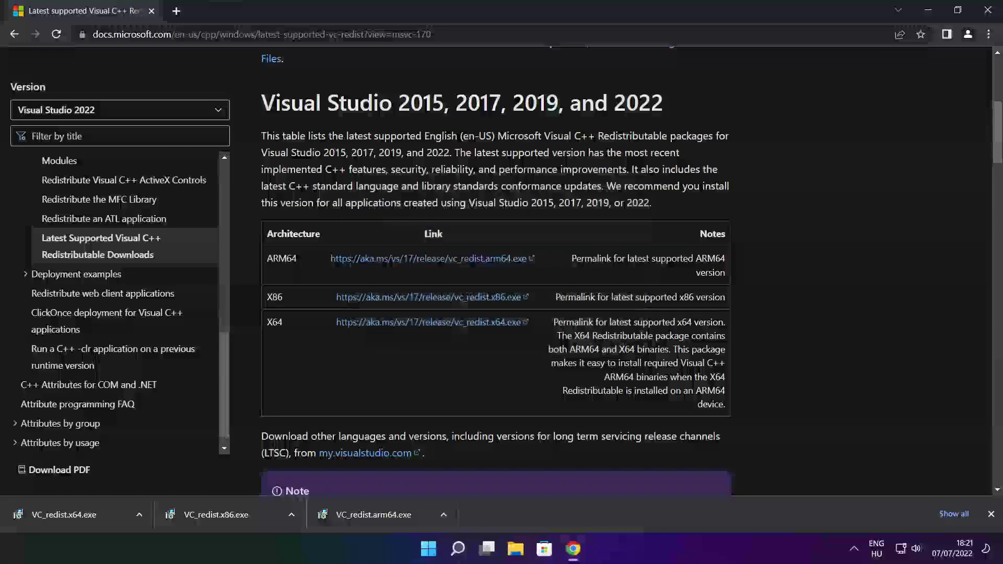
Step: Run VC_redist.x86.exe, agree to the license terms, and install the x86 Visual C++ Redistributable
{"action": "left_click", "coordinate": [237, 516]}
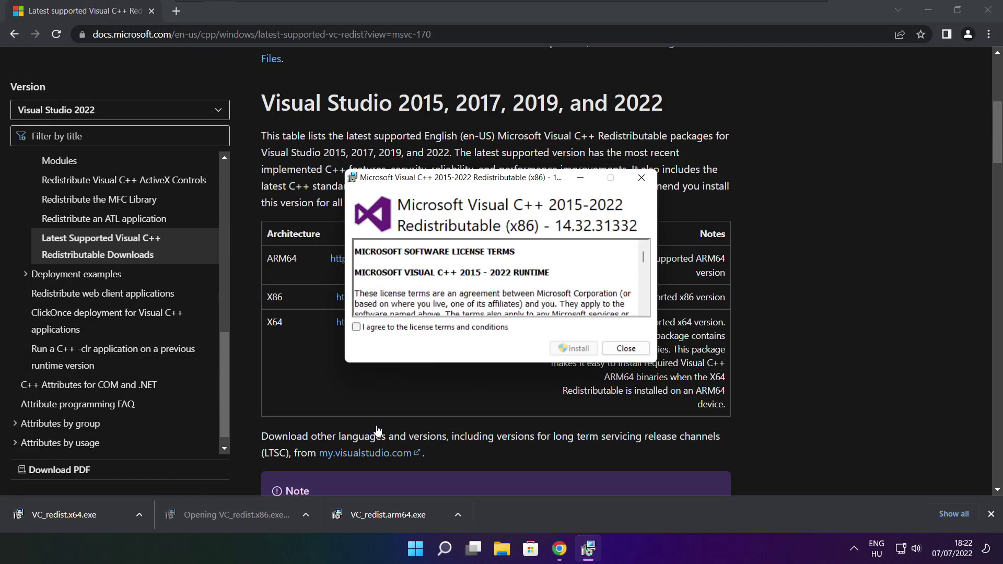
{"action": "left_click_drag", "start_coordinate": [643, 257], "coordinate": [643, 307]}
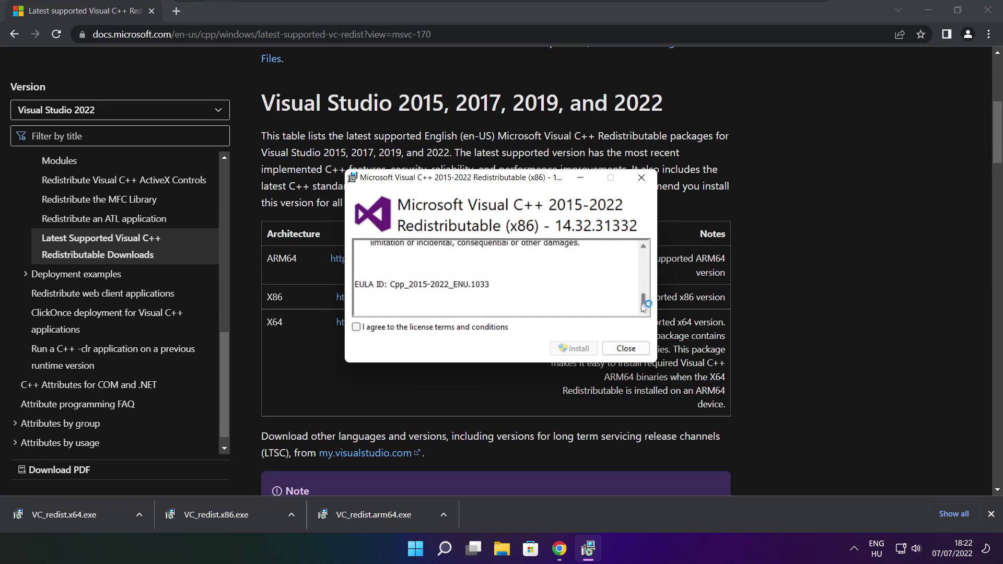
{"action": "left_click", "coordinate": [356, 327]}
{"action": "left_click", "coordinate": [569, 347]}
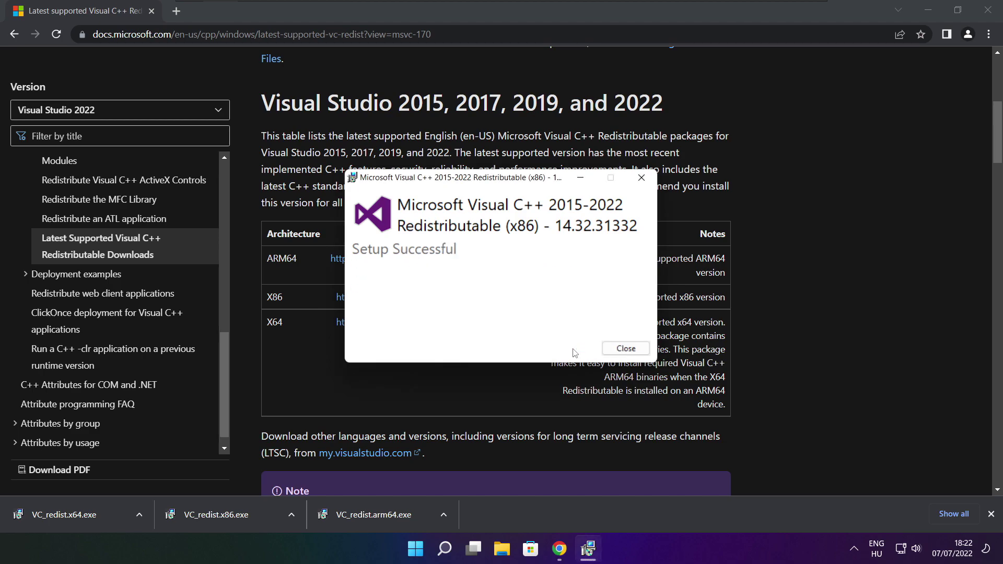
Step: Run VC_redist.x64.exe, agree to the license terms, install the x64 Visual C++ Redistributable, and close the setup and browser windows
{"action": "left_click", "coordinate": [626, 349]}
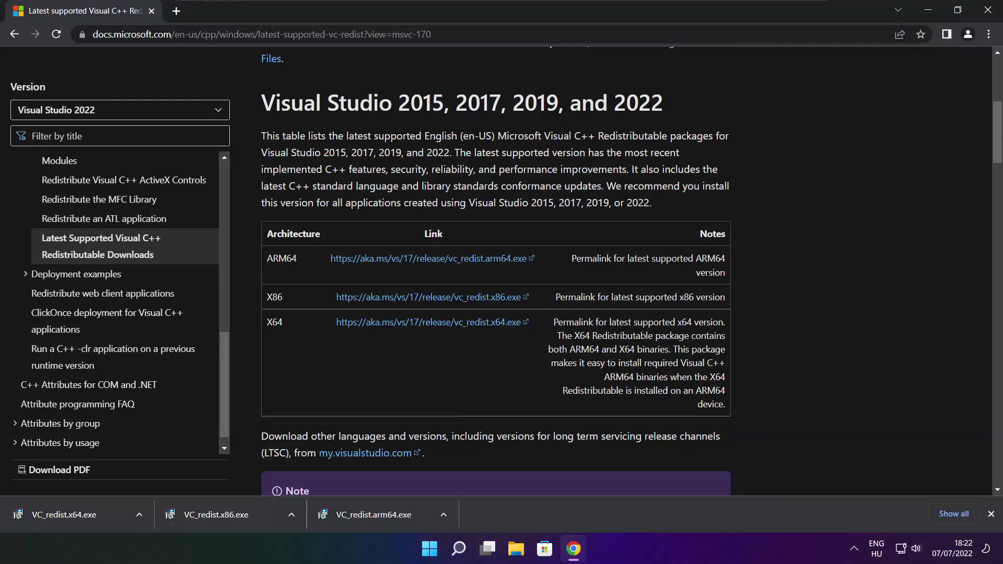
{"action": "left_click", "coordinate": [83, 514]}
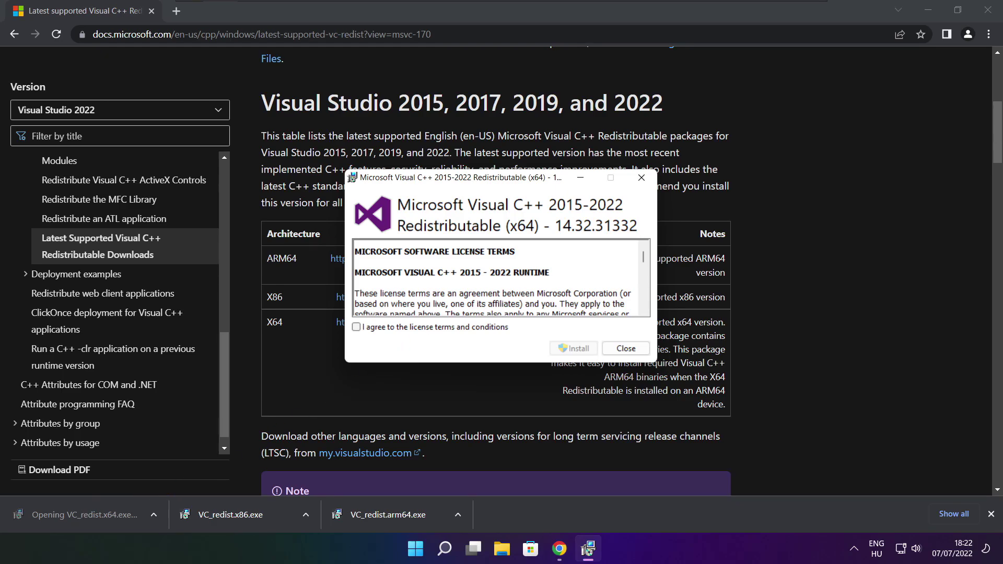
{"action": "left_click_drag", "start_coordinate": [643, 257], "coordinate": [644, 309]}
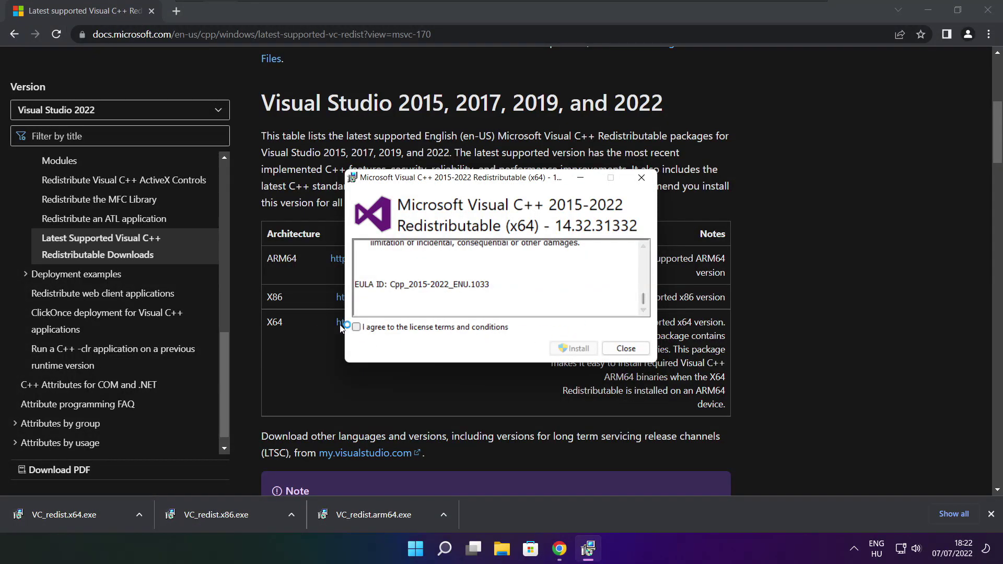
{"action": "left_click", "coordinate": [357, 328]}
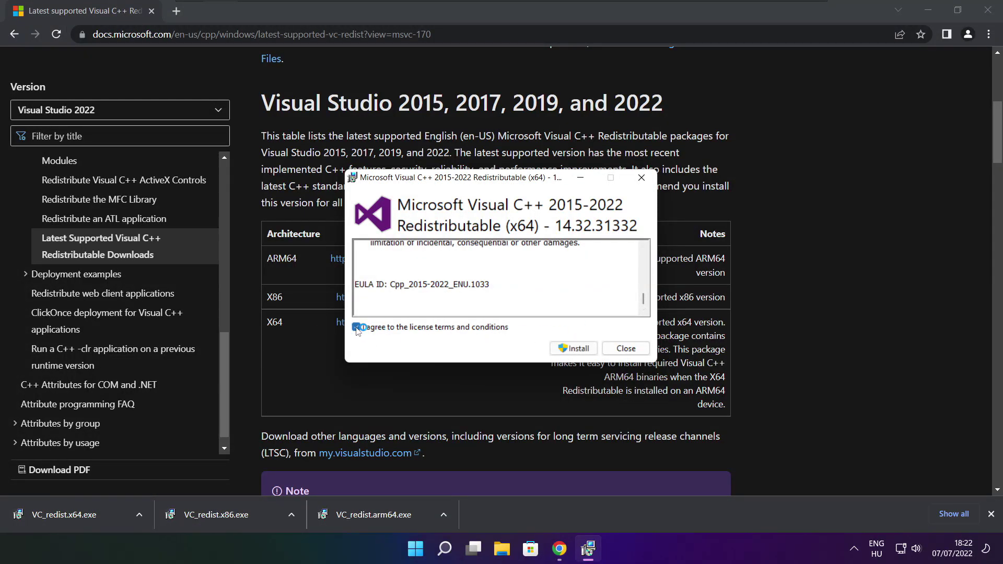
{"action": "left_click", "coordinate": [575, 350]}
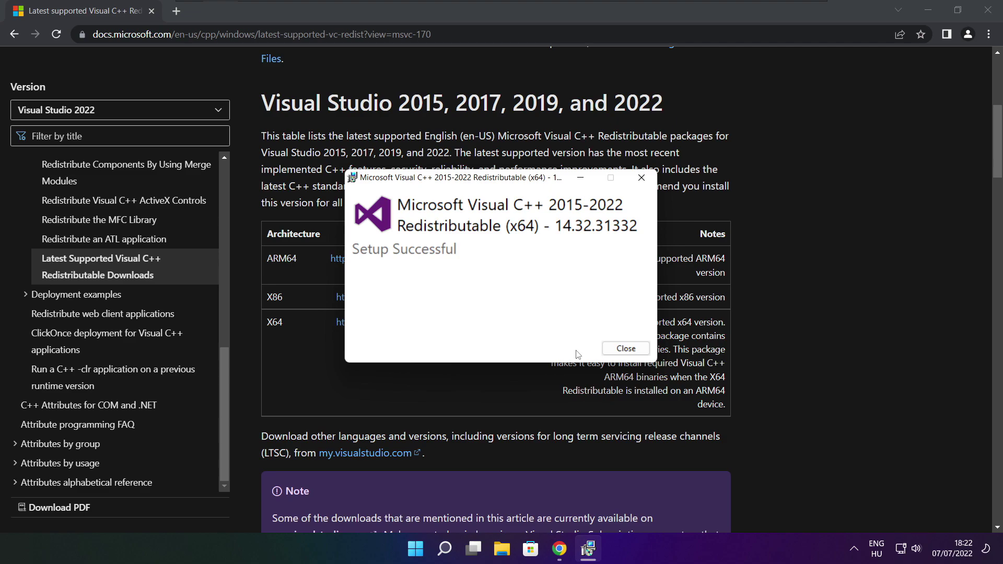
{"action": "left_click", "coordinate": [626, 349]}
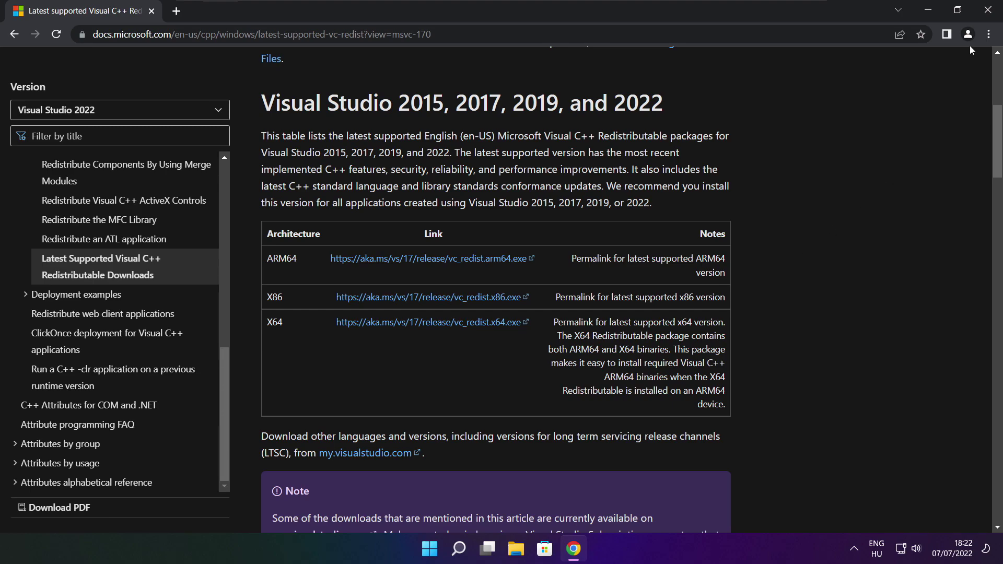
{"action": "left_click", "coordinate": [988, 12]}
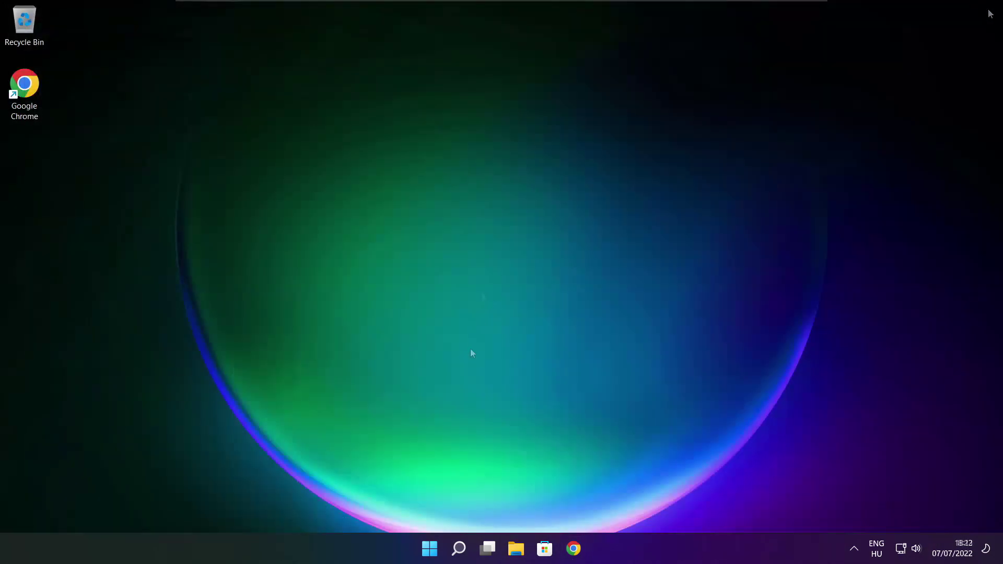
Step: Switch to Task Manager and disable Cortana and Microsoft Edge as startup apps
{"action": "right_click", "coordinate": [432, 552]}
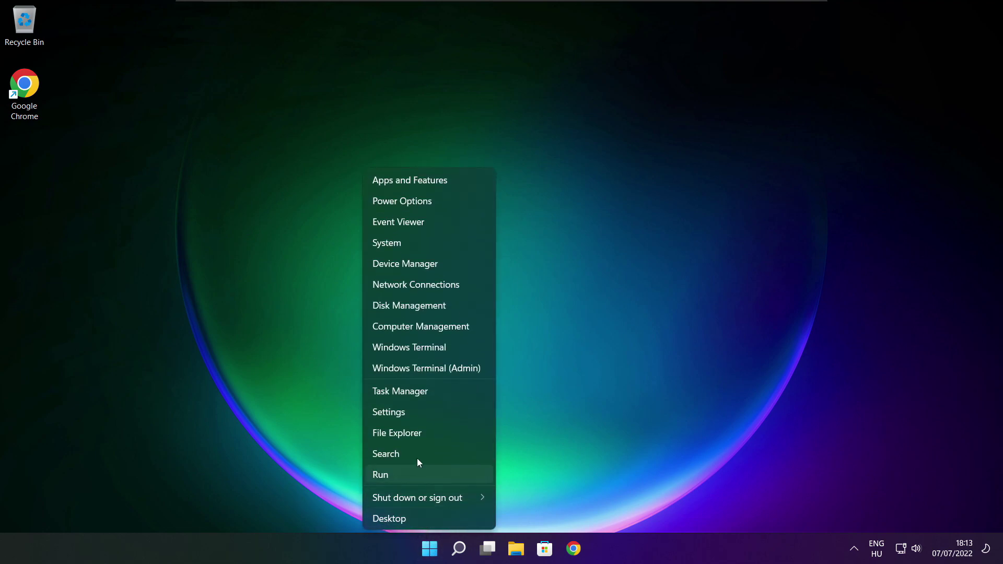
{"action": "left_click", "coordinate": [431, 391]}
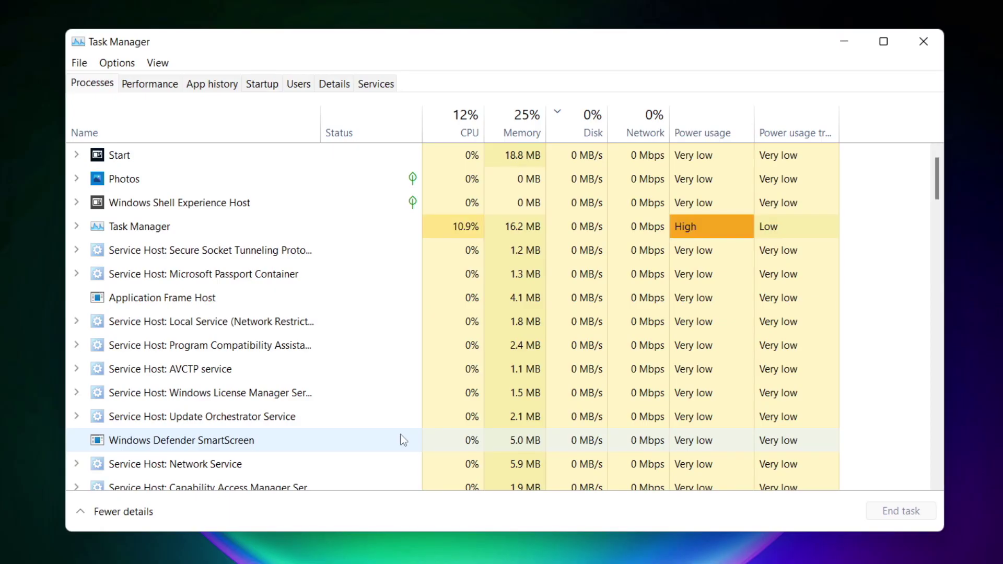
{"action": "left_click", "coordinate": [267, 85]}
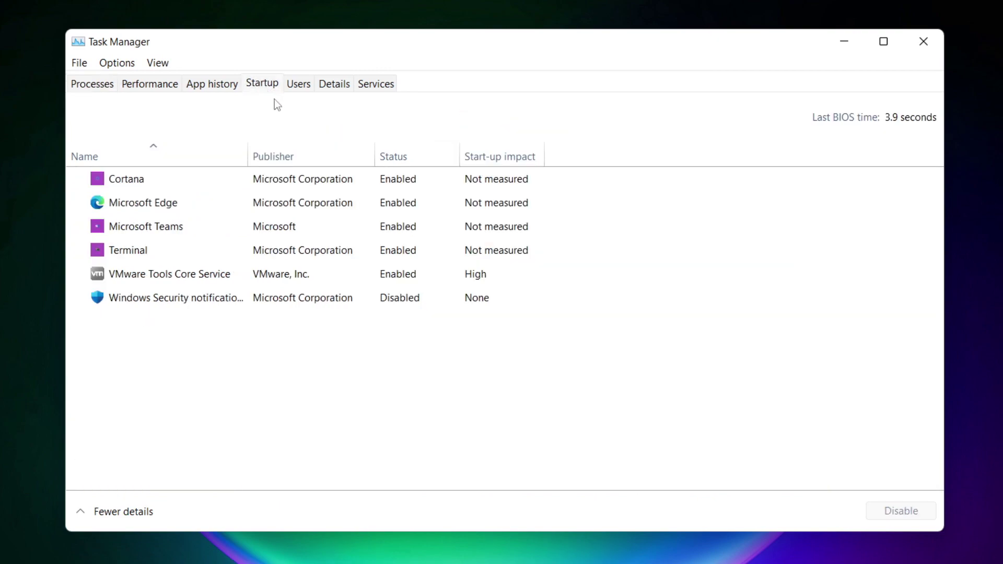
{"action": "left_click", "coordinate": [339, 184]}
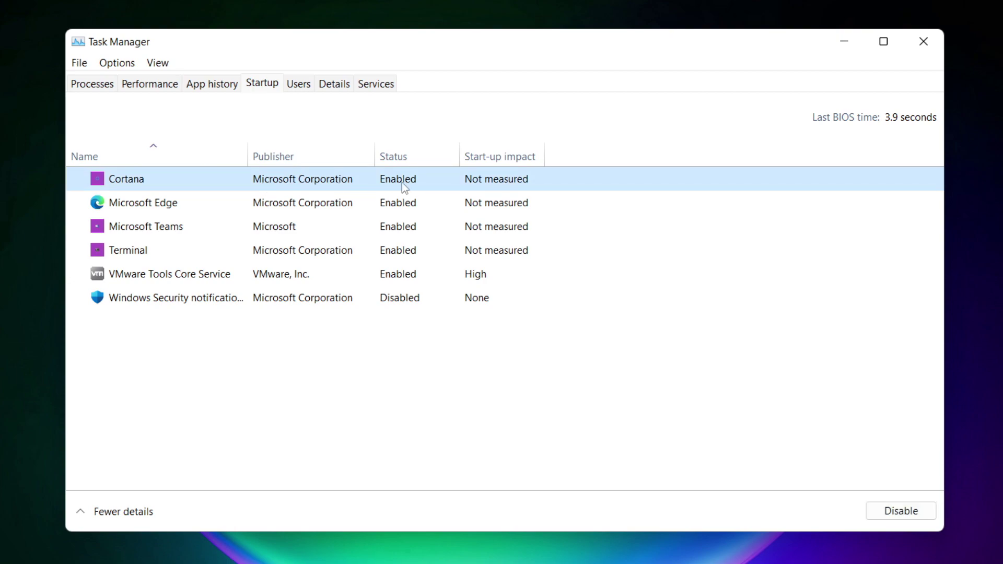
{"action": "left_click", "coordinate": [900, 512]}
{"action": "left_click", "coordinate": [240, 212]}
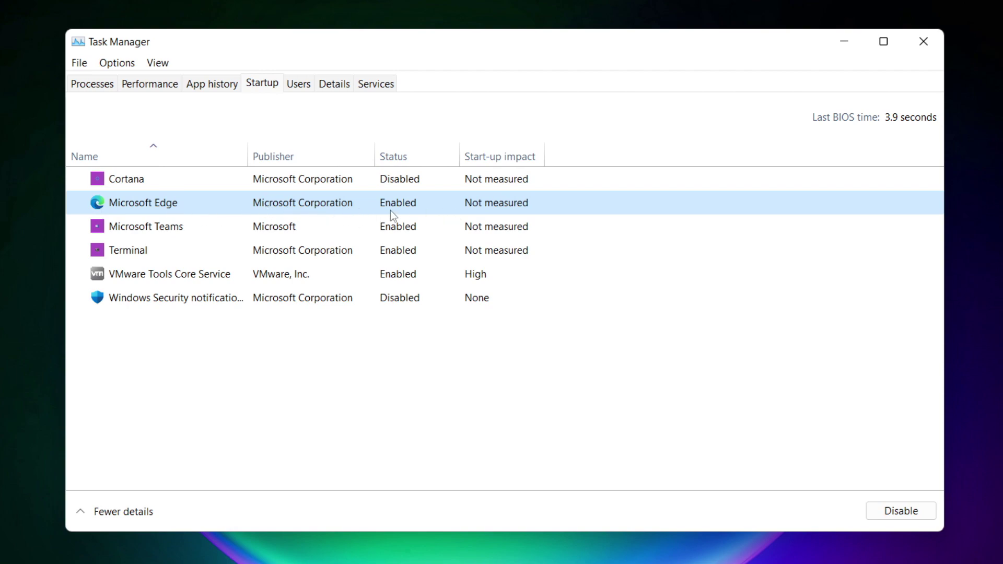
{"action": "left_click", "coordinate": [907, 512]}
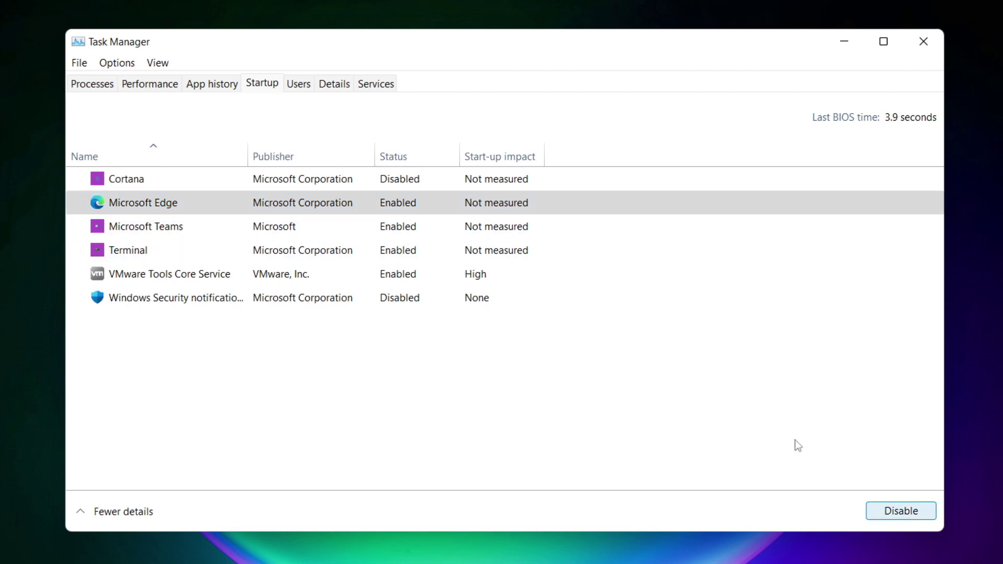
Step: Disable the Microsoft Teams and Terminal startup apps and close Task Manager
{"action": "left_click", "coordinate": [413, 228]}
{"action": "left_click", "coordinate": [909, 513]}
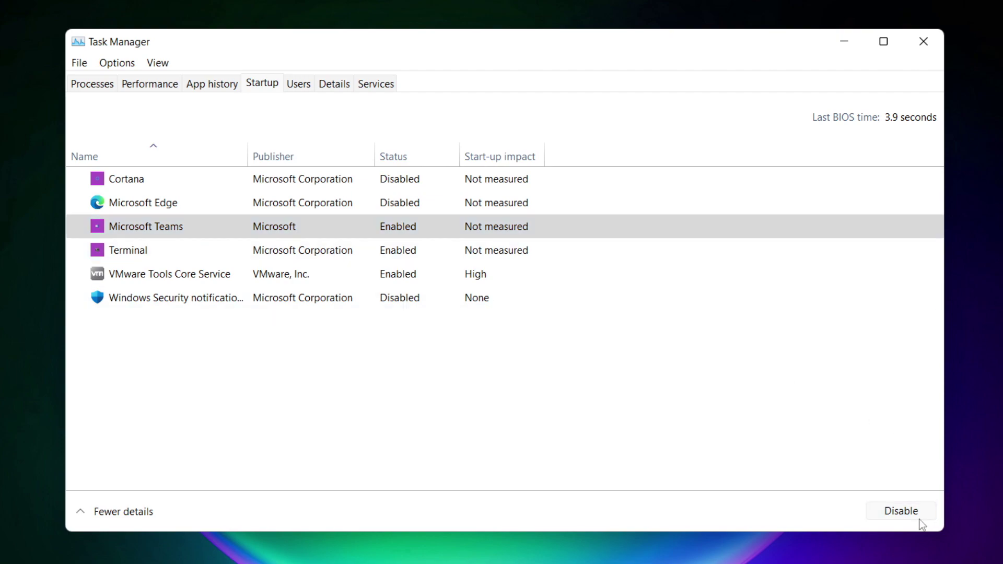
{"action": "left_click", "coordinate": [334, 255]}
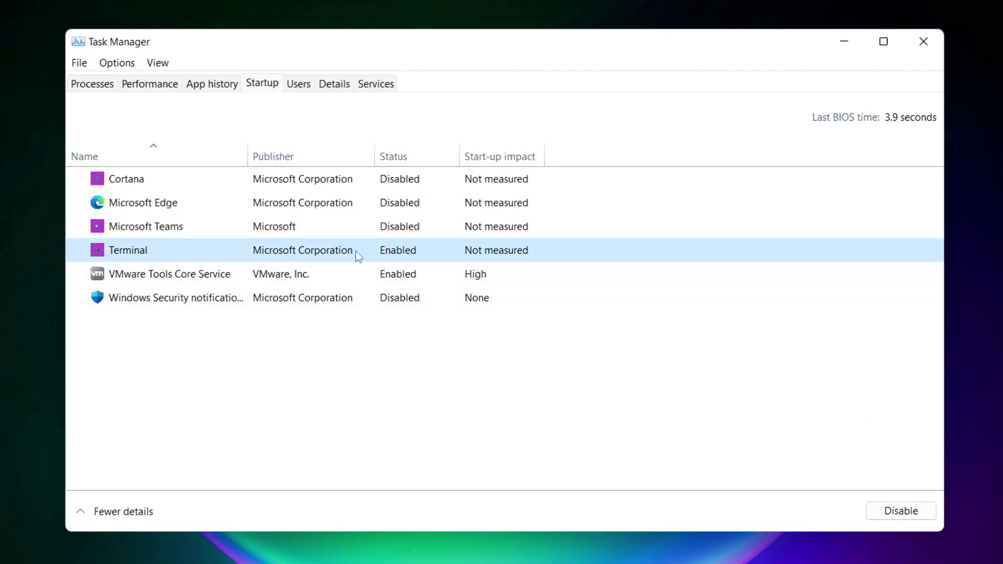
{"action": "left_click", "coordinate": [917, 516]}
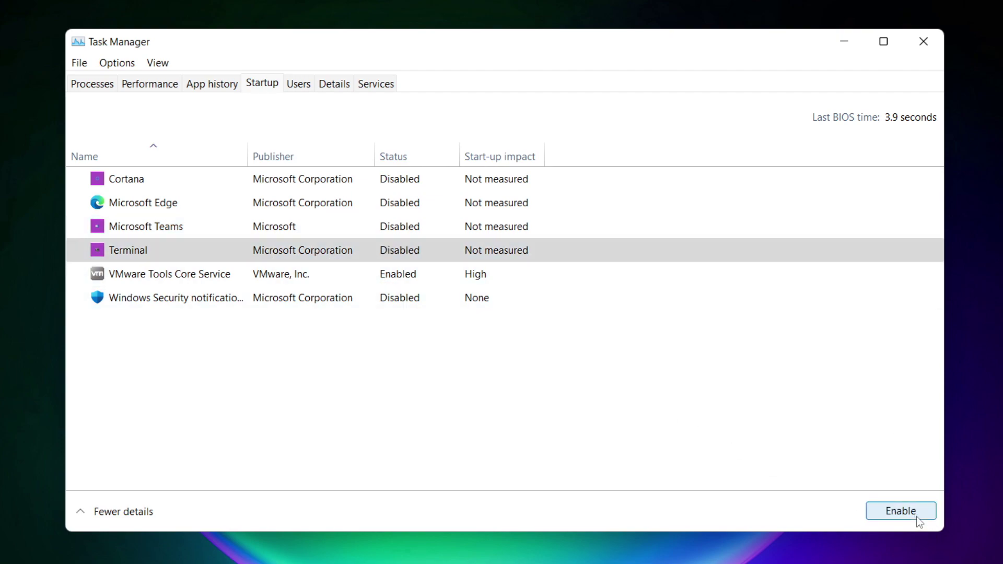
{"action": "left_click", "coordinate": [395, 254]}
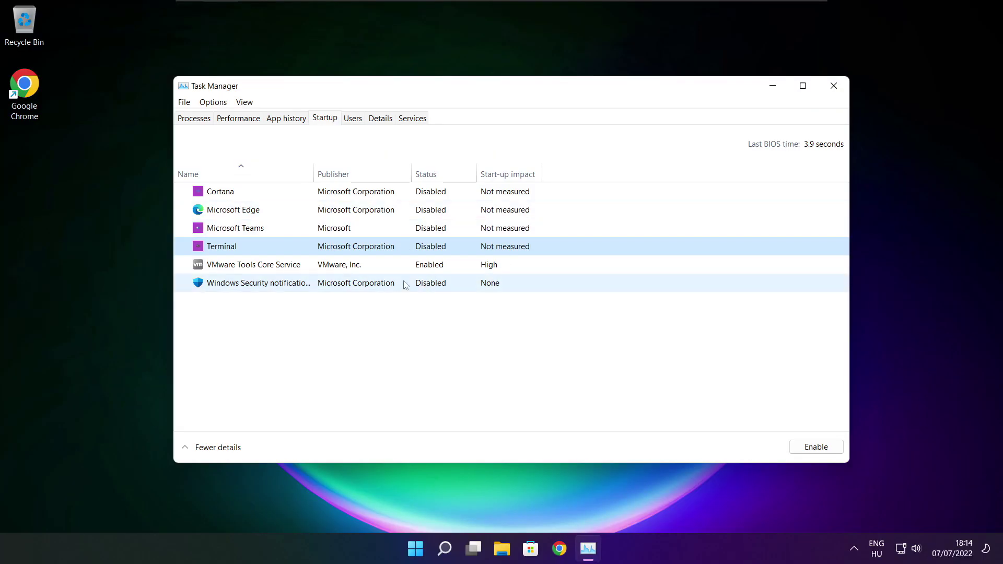
{"action": "left_click", "coordinate": [833, 88]}
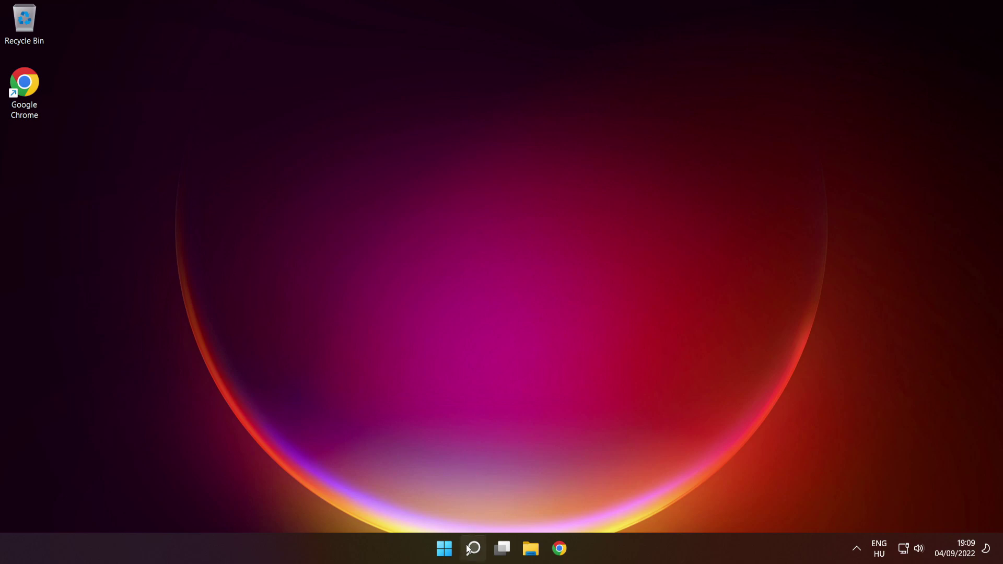
Step: Search Windows for cmd and open Command Prompt as administrator
{"action": "mouse_move", "coordinate": [473, 545]}
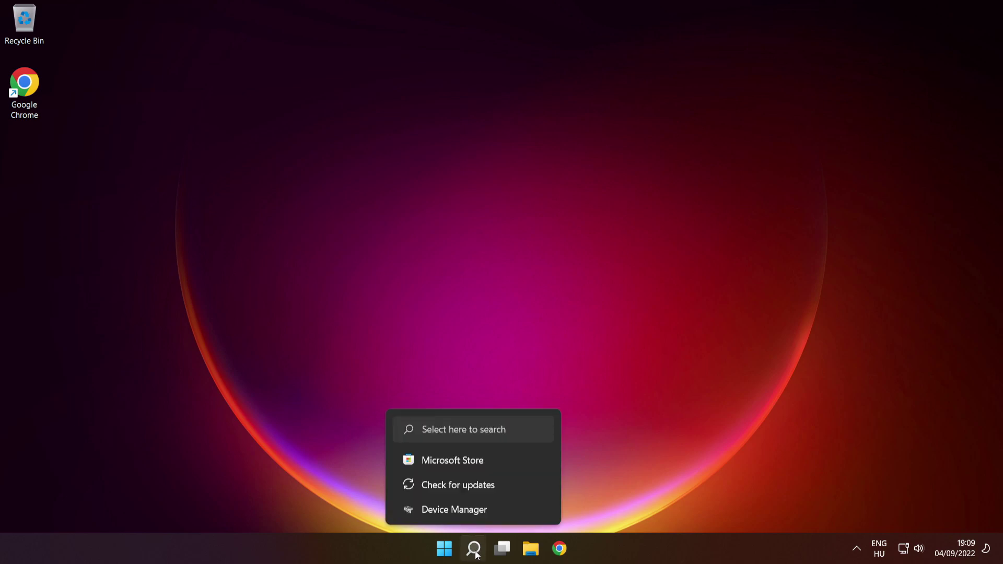
{"action": "left_click", "coordinate": [474, 549]}
{"action": "type", "text": "cmd"}
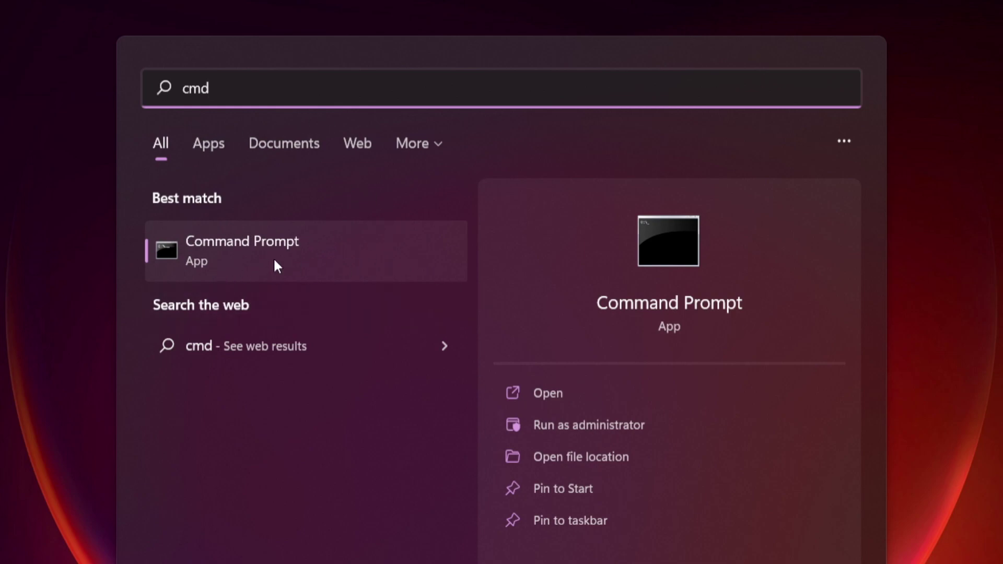
{"action": "right_click", "coordinate": [369, 249]}
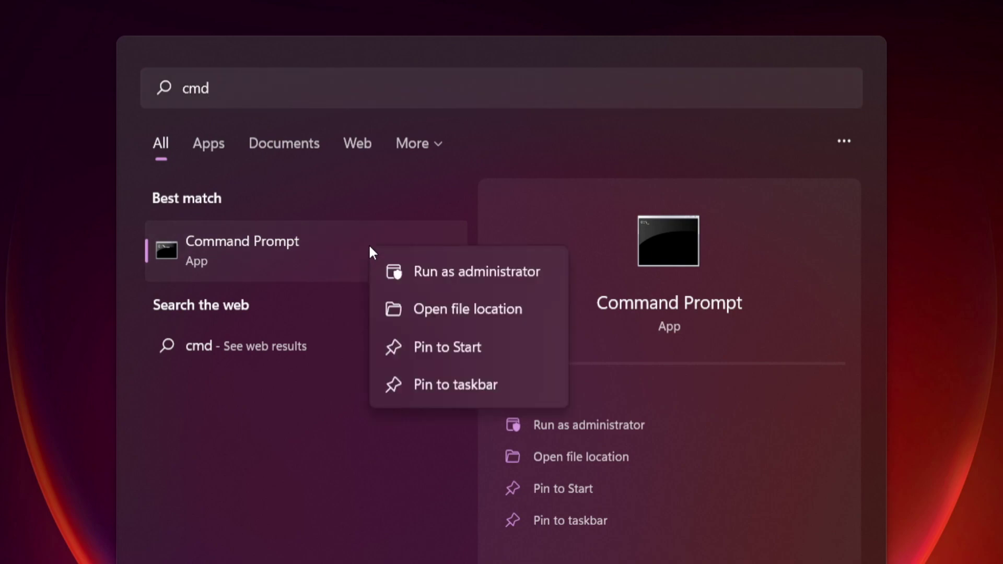
{"action": "left_click", "coordinate": [477, 270]}
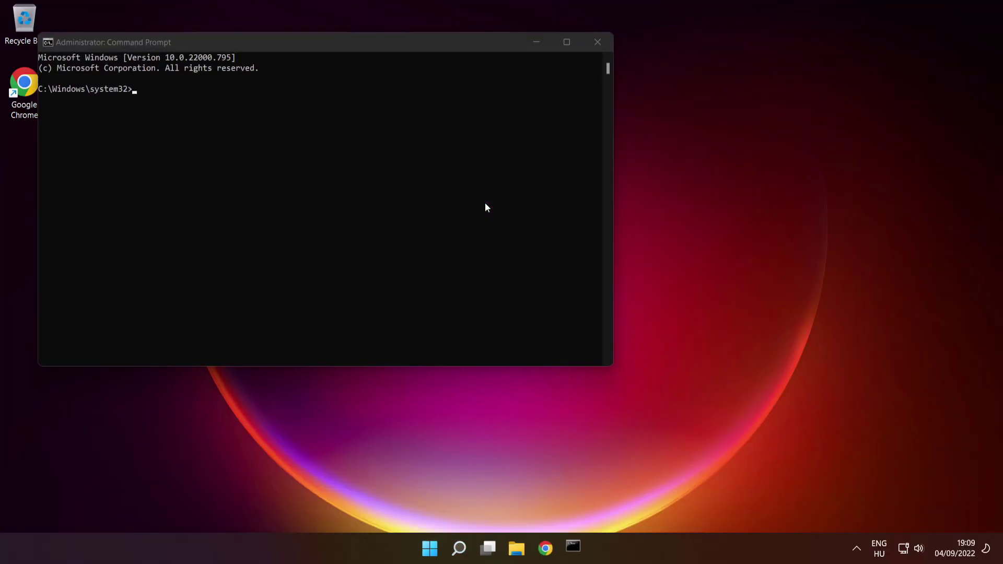
Step: Run the system file scan with sfc /scannow and close Command Prompt when it finishes
{"action": "left_click_drag", "start_coordinate": [406, 46], "coordinate": [578, 128]}
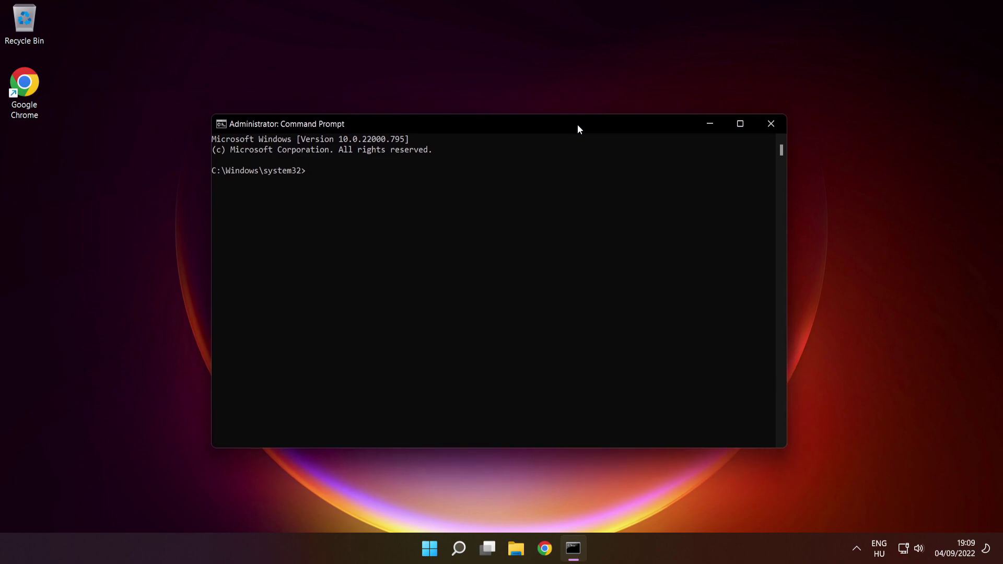
{"action": "type", "text": "sfc /scannow"}
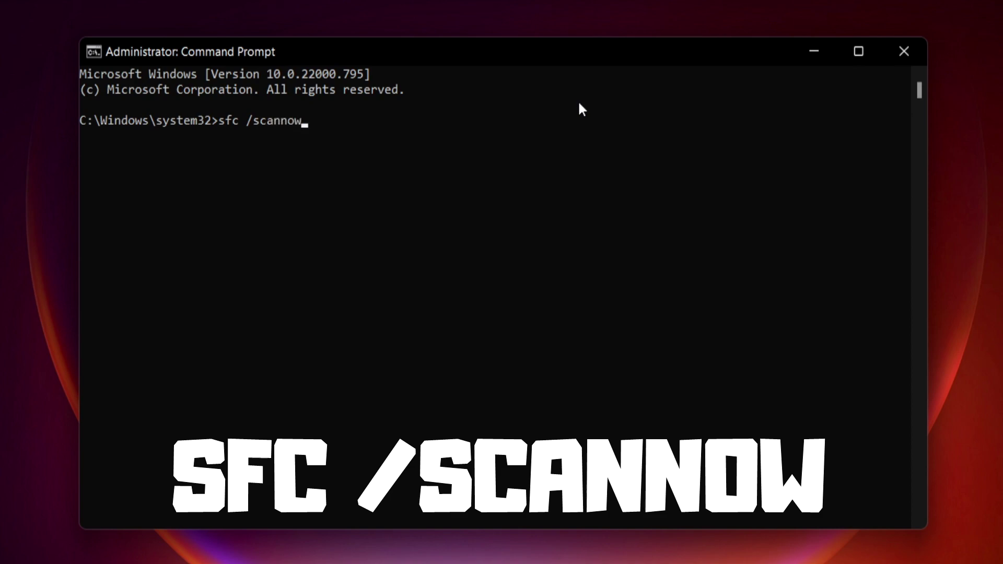
{"action": "key", "text": "Return"}
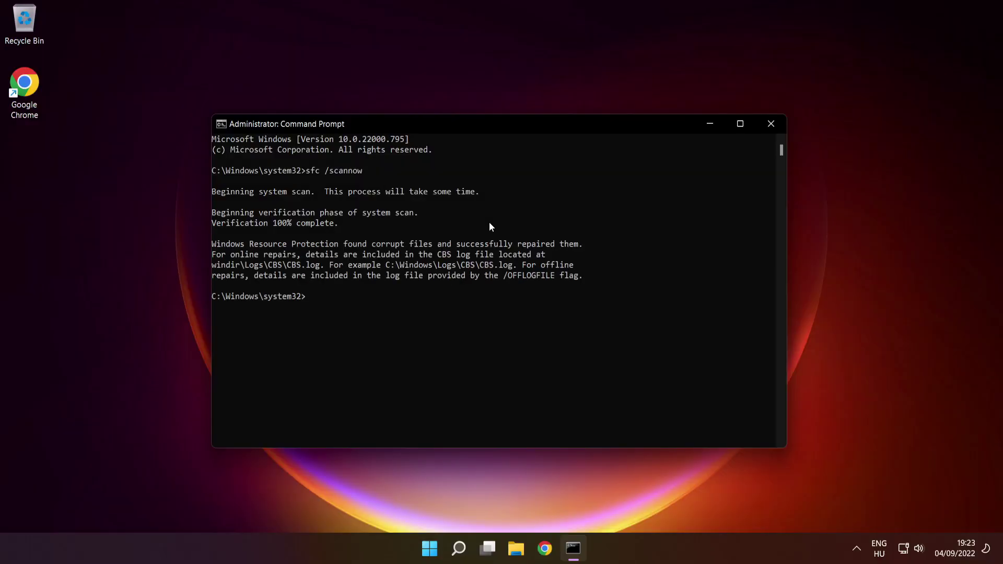
{"action": "left_click", "coordinate": [772, 125]}
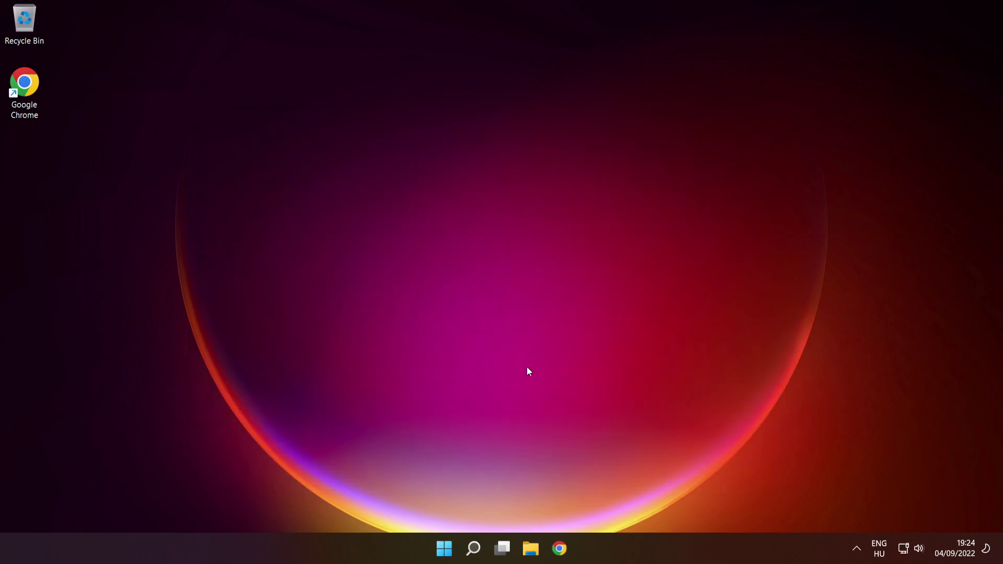
Step: Restart the computer
{"action": "left_click", "coordinate": [443, 544]}
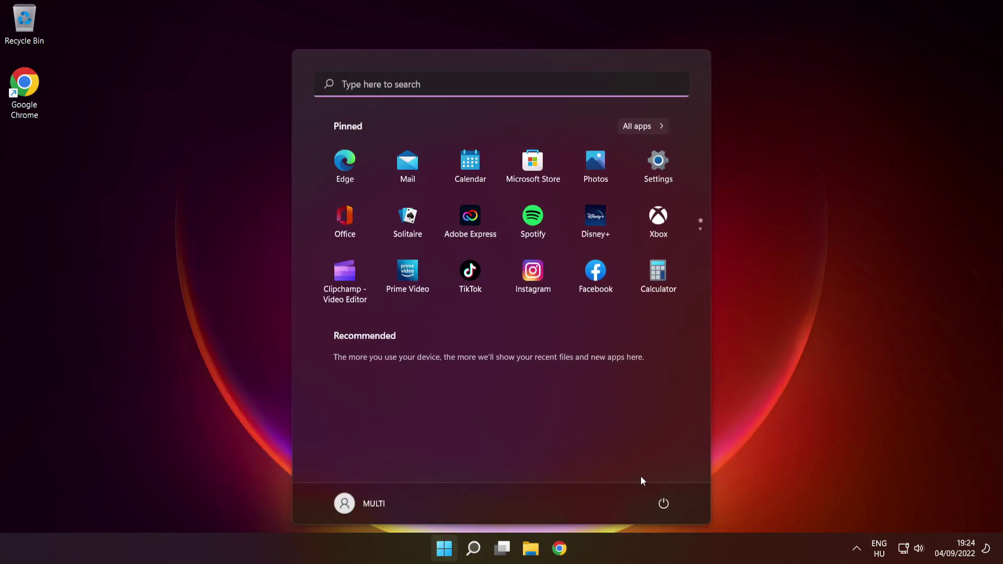
{"action": "left_click", "coordinate": [665, 503]}
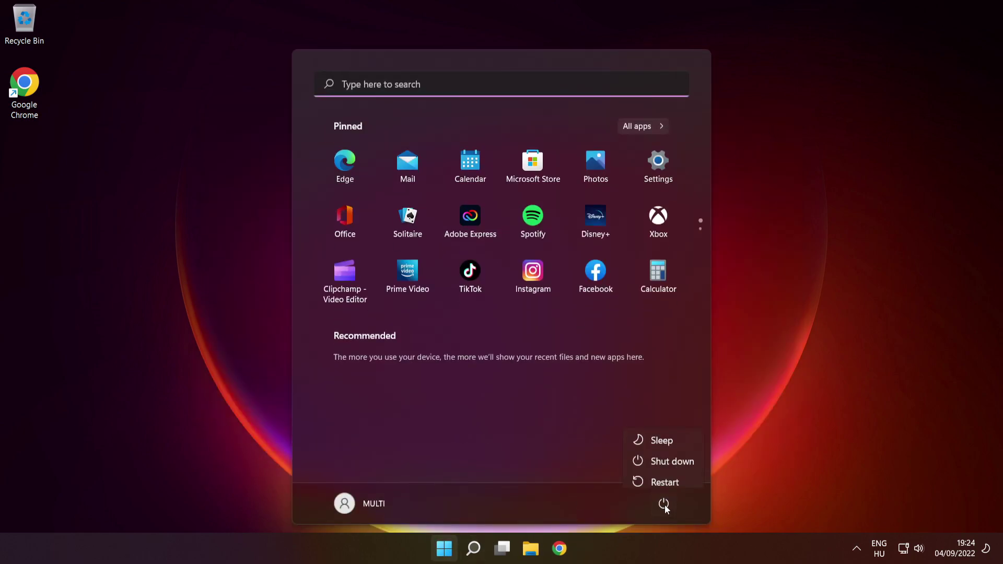
{"action": "left_click", "coordinate": [667, 477]}
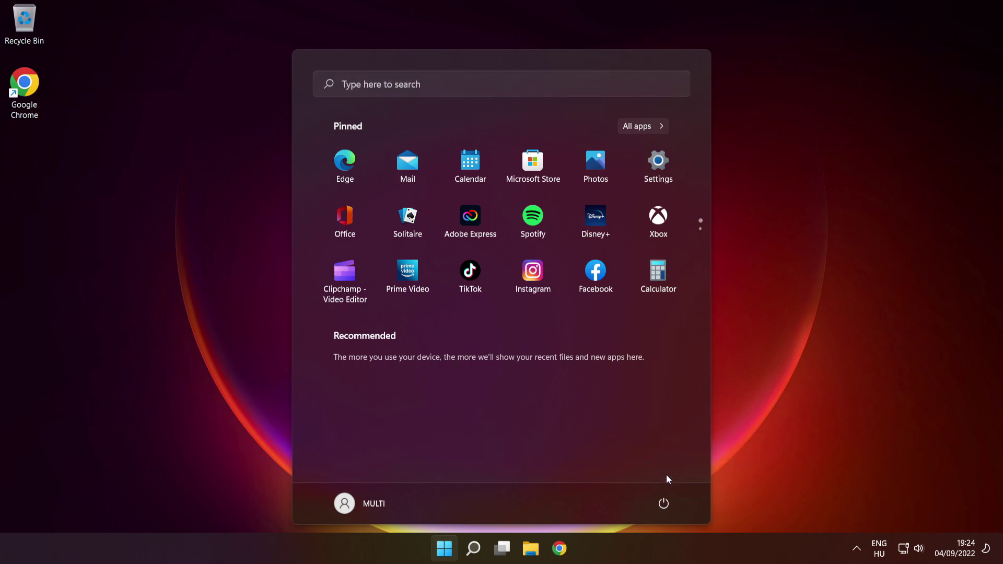